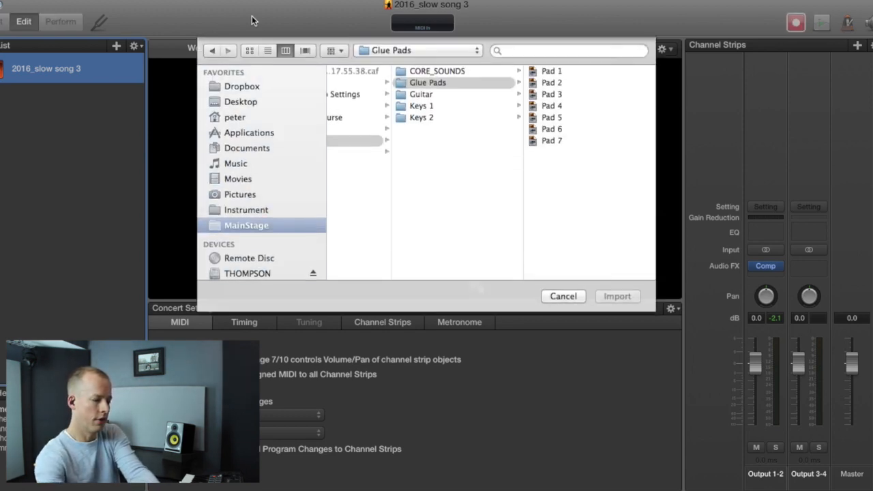
# Step: Import GRAND PIANO.patch from the CORE_SOUNDS folder into the concert
pyautogui.click(423, 71)
pyautogui.click(556, 152)
pyautogui.press('Return')
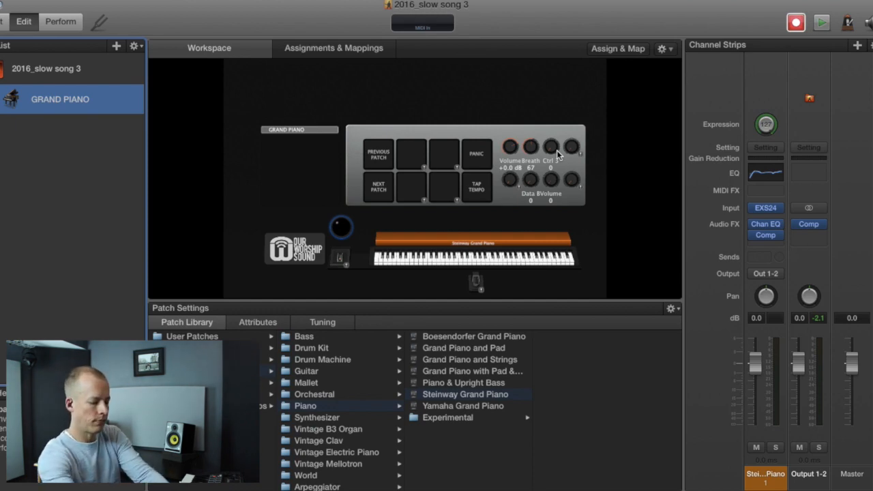
# Step: Import the Pad 7 patch from the Glue Pads folder into the concert
pyautogui.press('super+i')
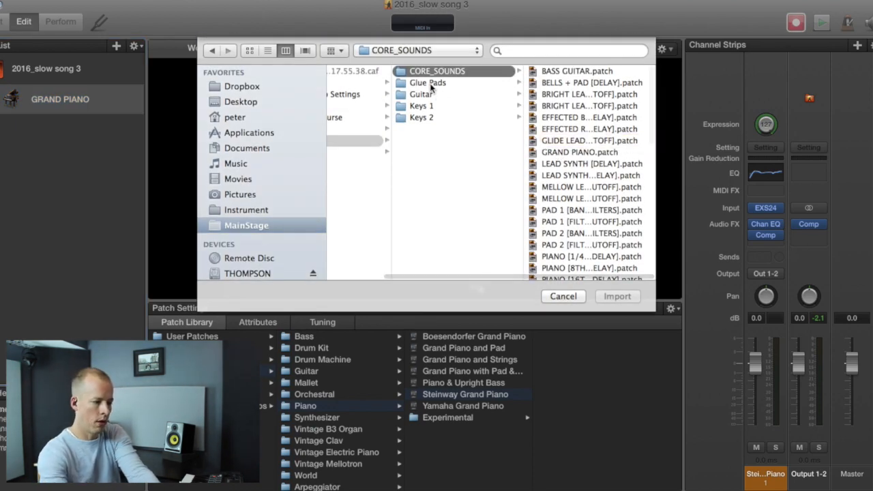
pyautogui.click(430, 83)
pyautogui.click(551, 141)
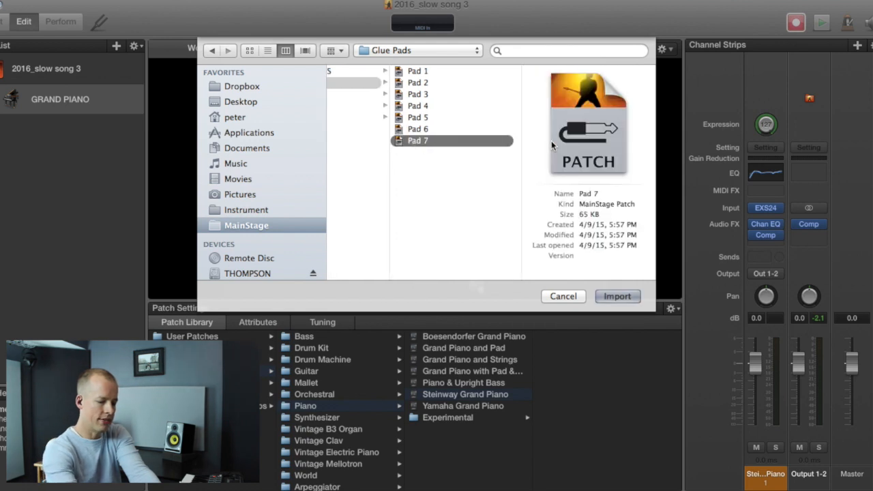
pyautogui.press('Return')
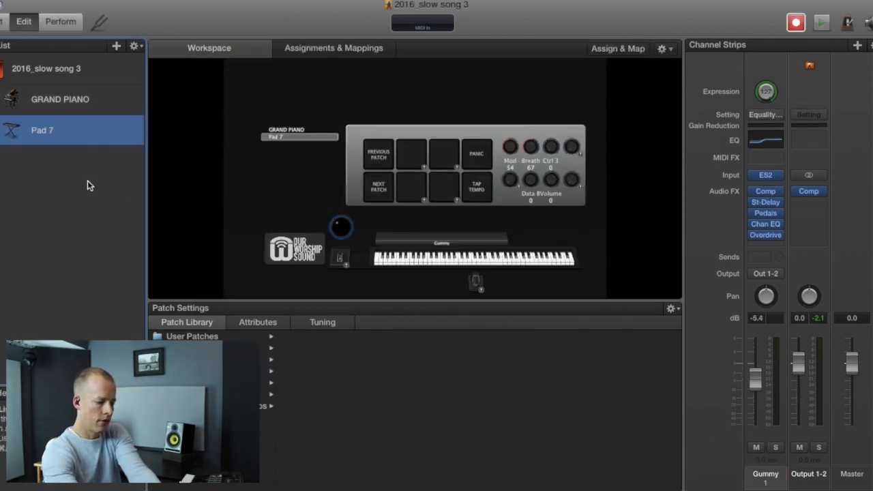
# Step: Start another patch import and look through the CORE_SOUNDS, Glue Pads, Guitar and Keys 1 folders
pyautogui.press('super+i')
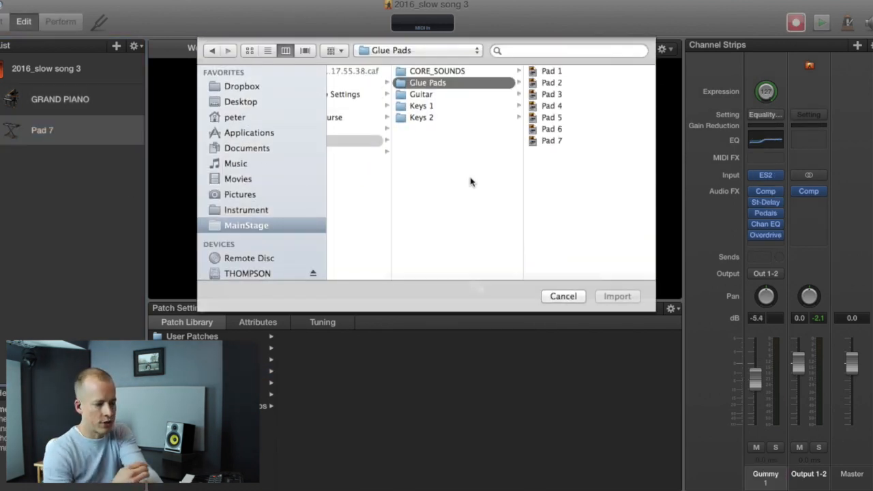
pyautogui.hscroll(-2, 409, 155)
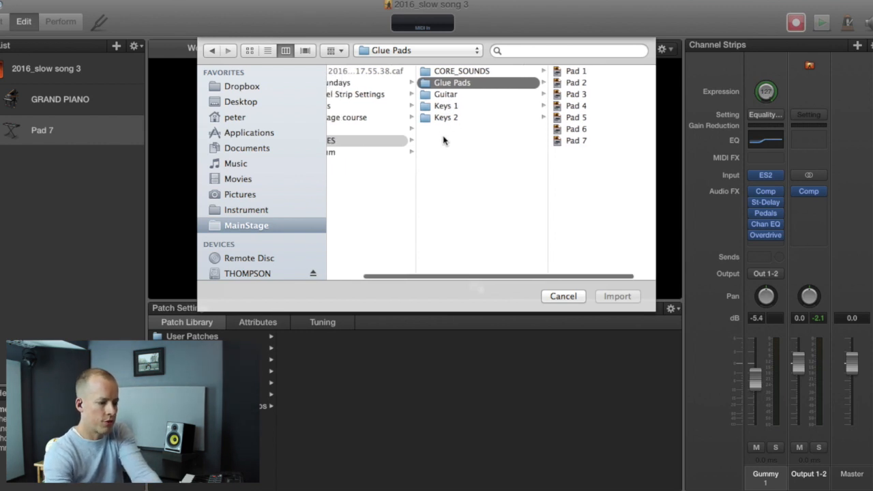
pyautogui.hscroll(1, 405, 154)
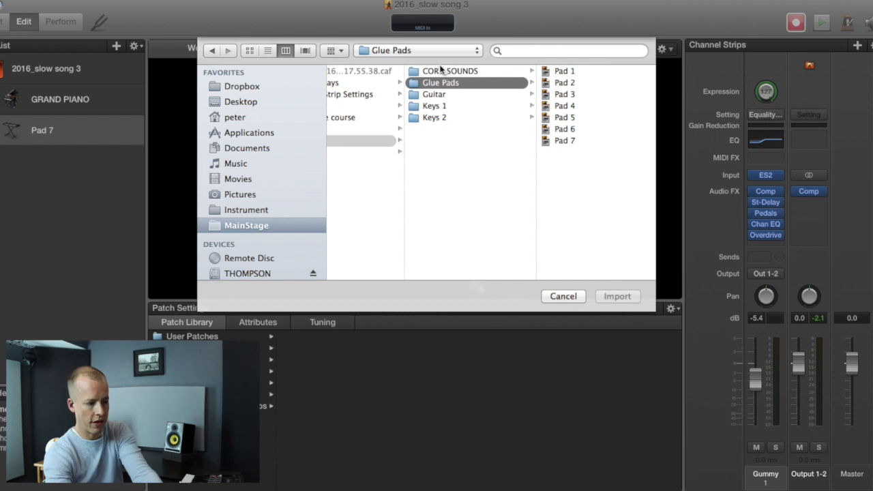
pyautogui.click(441, 70)
pyautogui.press('Down')
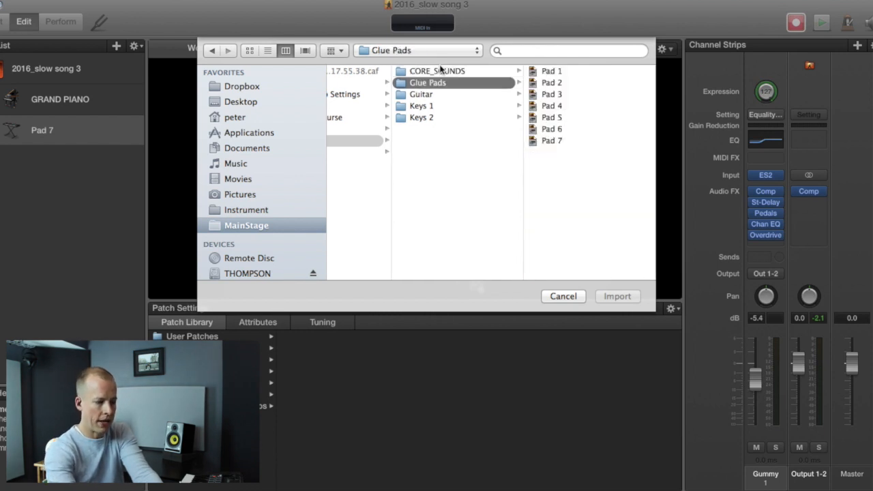
pyautogui.press('Down')
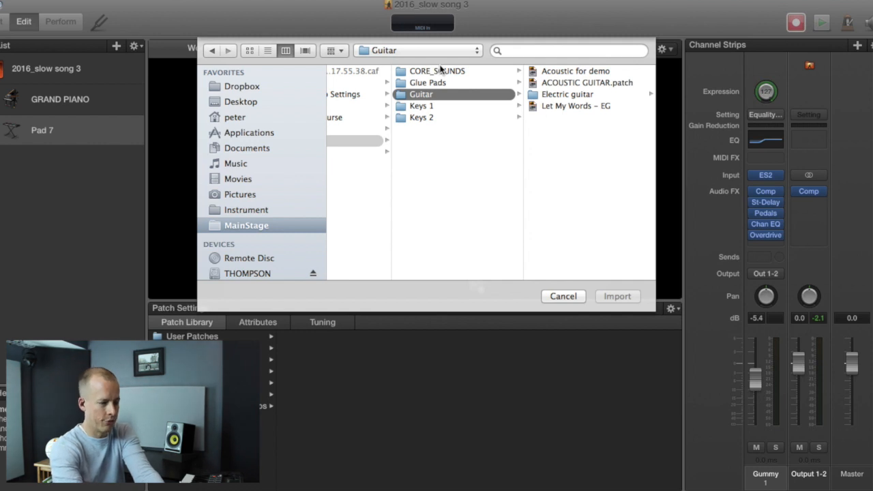
pyautogui.press('Down')
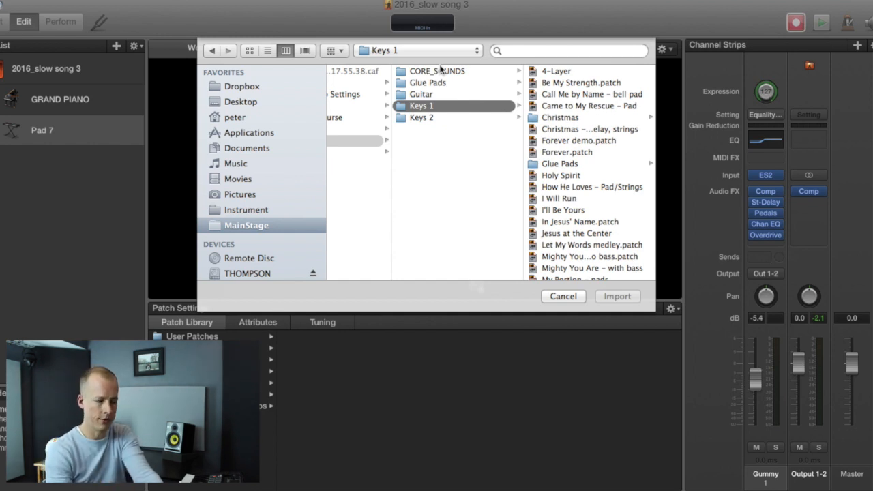
# Step: Import SAY THE WORD.patch from the Keys 2 folder into the concert
pyautogui.press('Down')
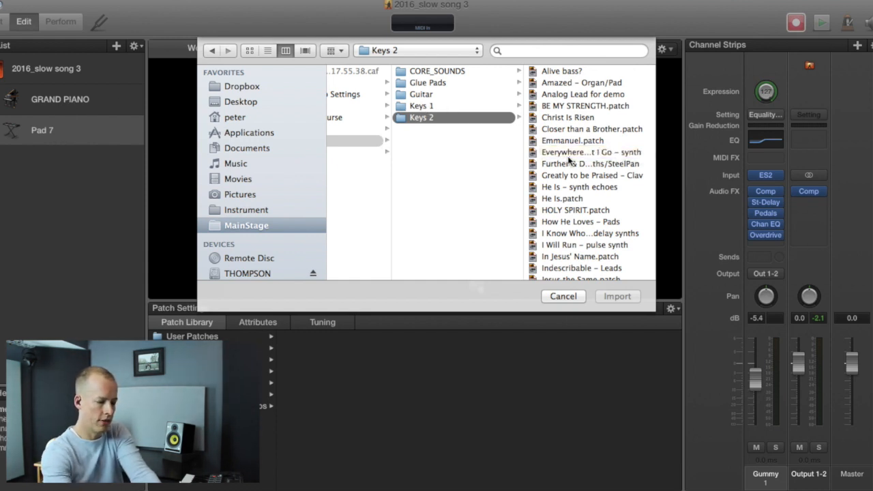
pyautogui.scroll(-10, 568, 177)
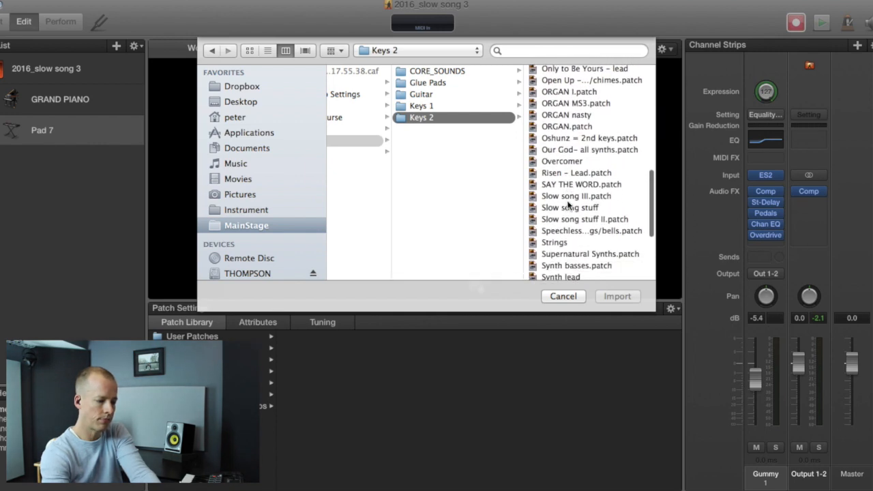
pyautogui.click(558, 187)
pyautogui.press('Return')
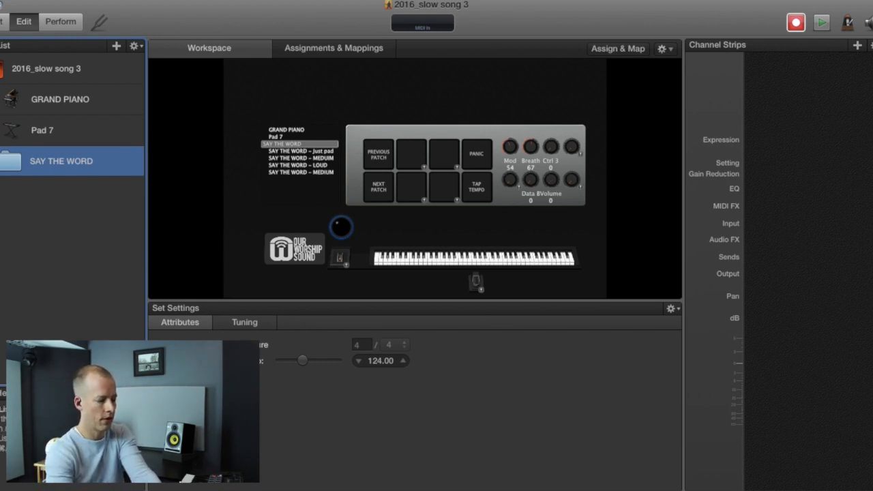
# Step: Import STRINGS [REVERB].patch from the CORE_SOUNDS folder and place it below the SAY THE WORD set
pyautogui.click(49, 132)
pyautogui.press('super+i')
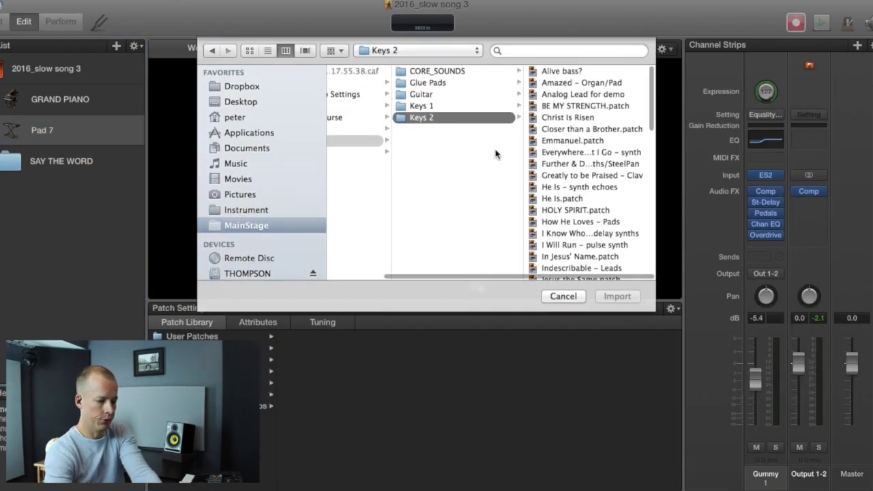
pyautogui.click(446, 72)
pyautogui.press('Right')
pyautogui.write('st')
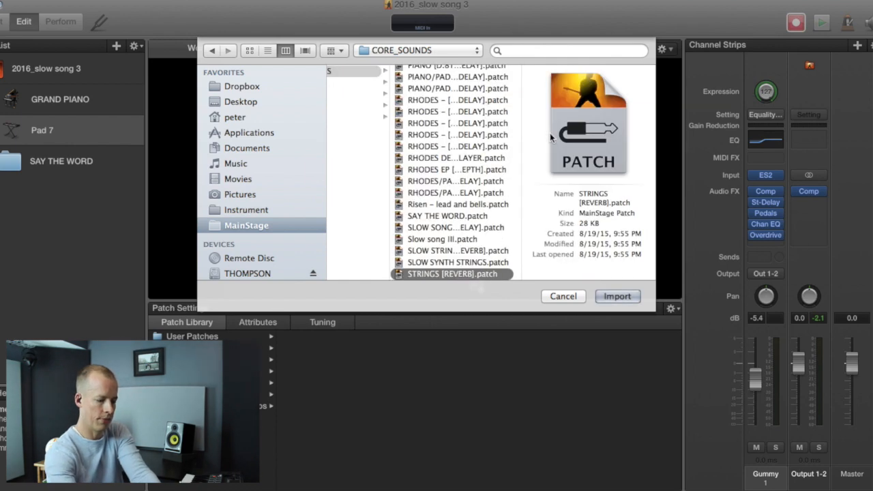
pyautogui.press('Return')
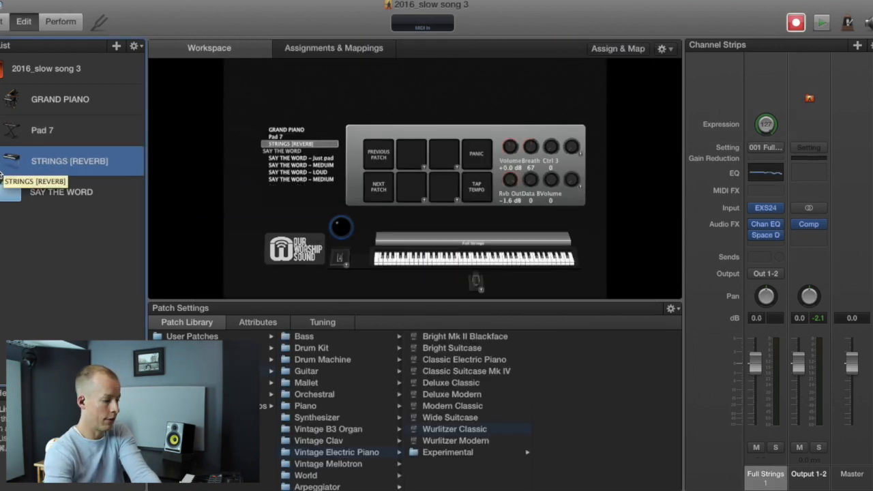
pyautogui.moveTo(2, 230); pyautogui.dragTo(0, 230)
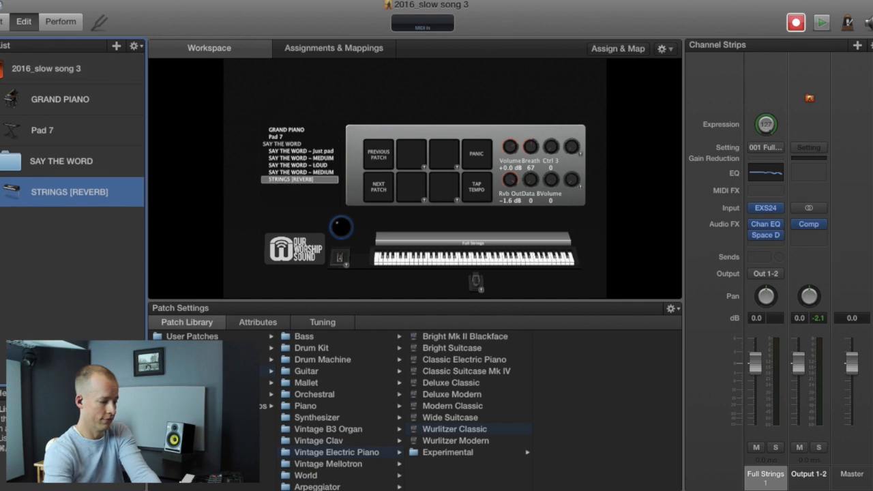
# Step: Take the SAY THE WORD - LOUD patch out of its set and delete the set with its other patches
pyautogui.click(0, 161)
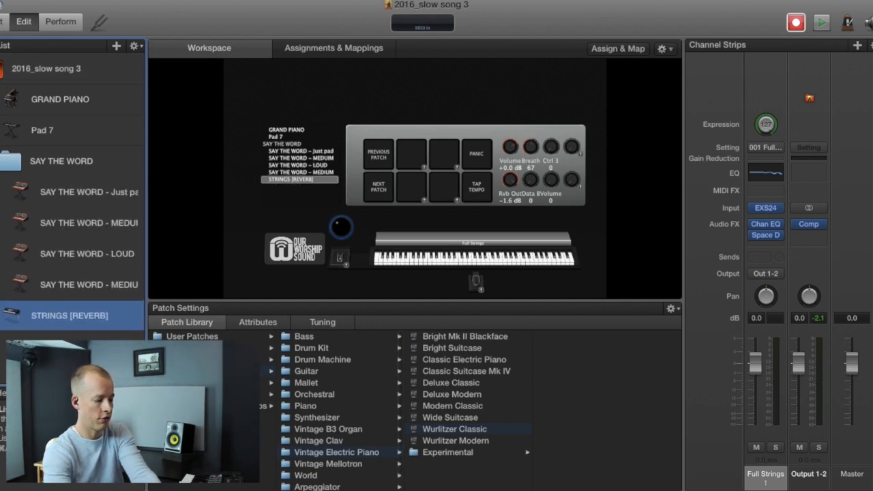
pyautogui.click(39, 192)
pyautogui.moveTo(64, 256); pyautogui.dragTo(7, 305)
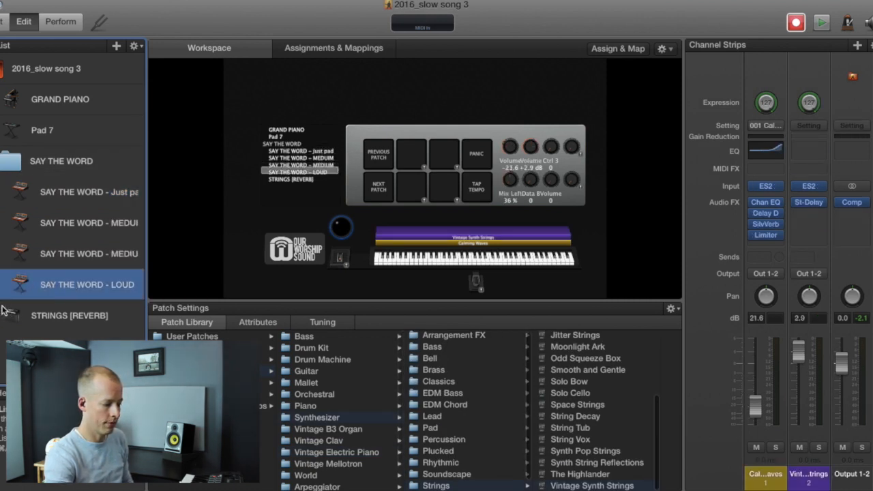
pyautogui.click(27, 166)
pyautogui.press('Delete')
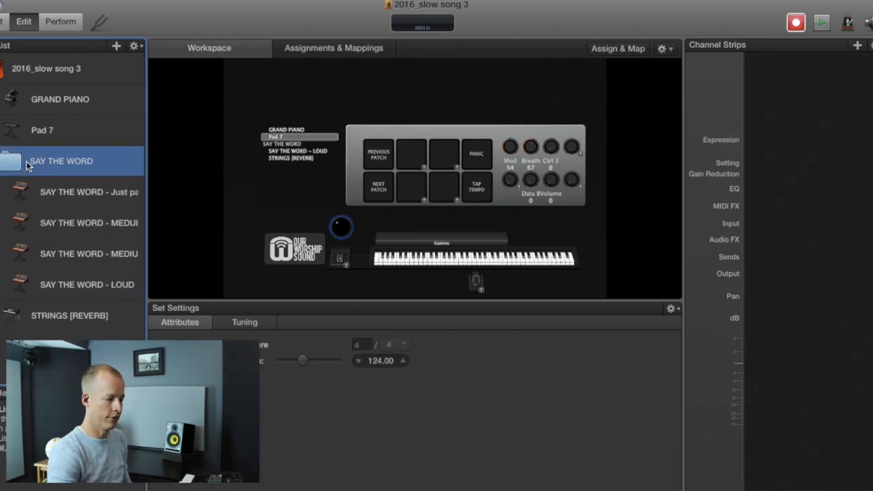
pyautogui.moveTo(33, 198); pyautogui.dragTo(28, 144)
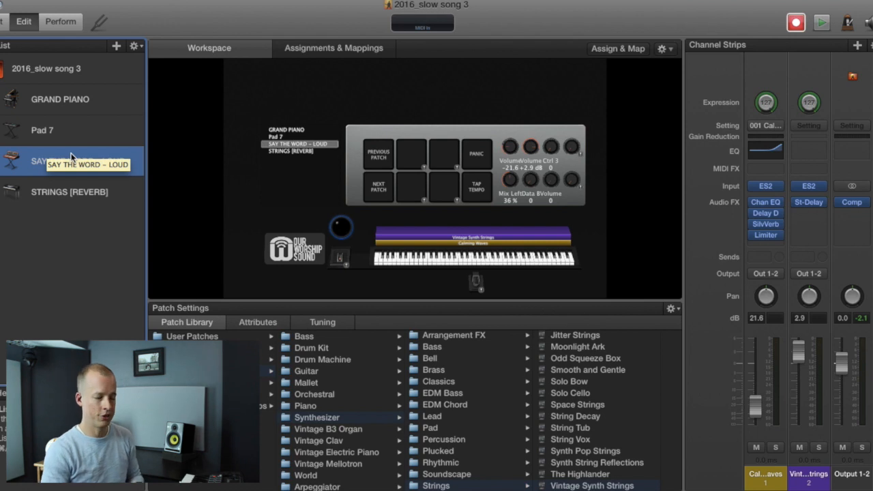
# Step: Create a new patch combining GRAND PIANO, Pad 7, SAY THE WORD - LOUD and STRINGS [REVERB]
pyautogui.click(62, 197)
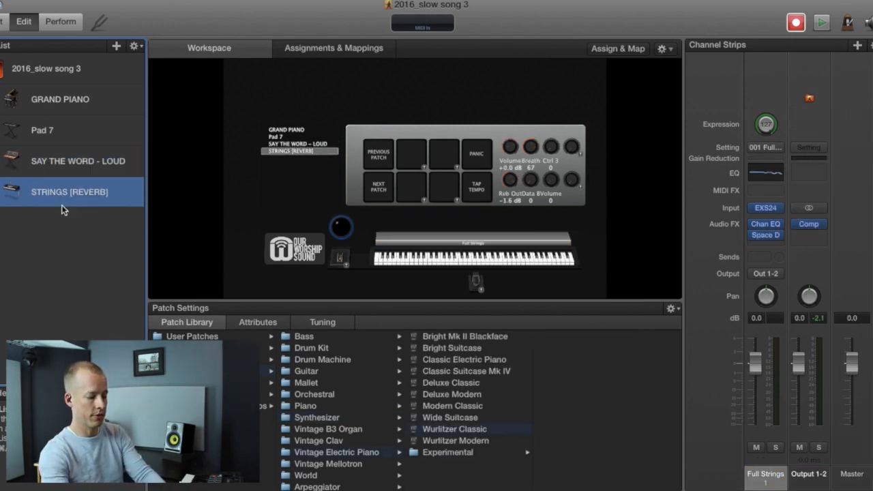
pyautogui.keyDown('shift'); pyautogui.click(31, 99); pyautogui.keyUp('shift')
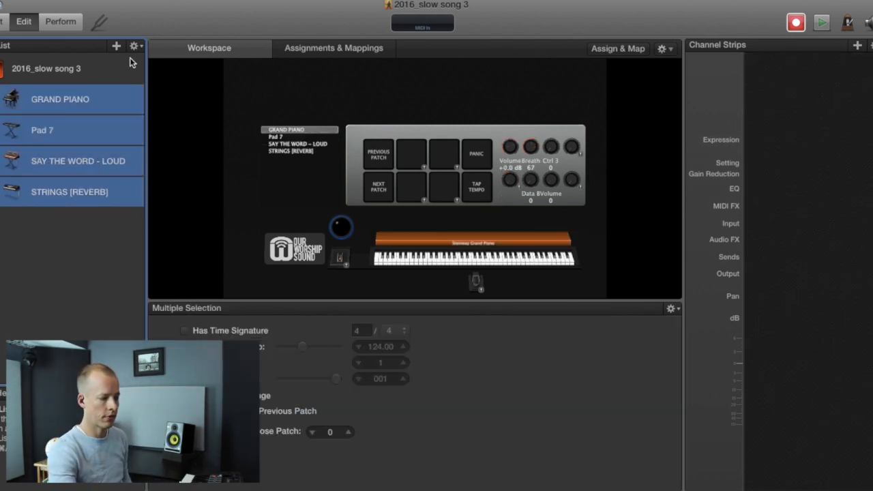
pyautogui.click(134, 47)
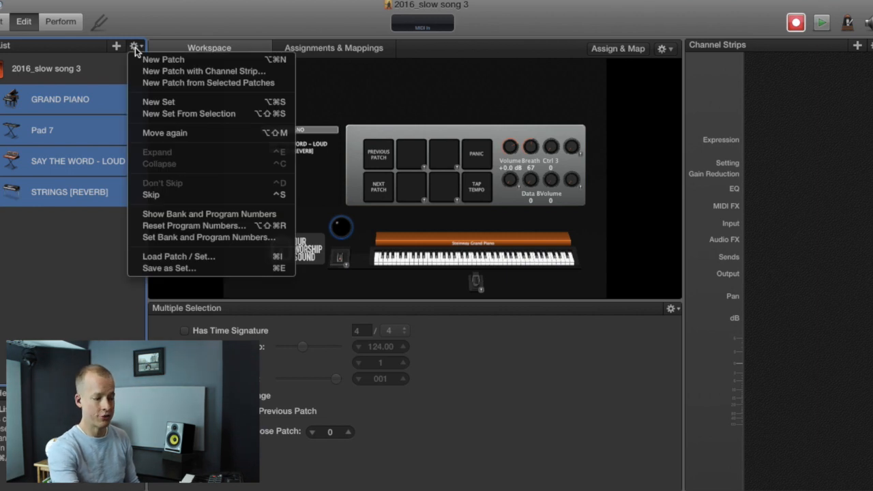
pyautogui.click(166, 84)
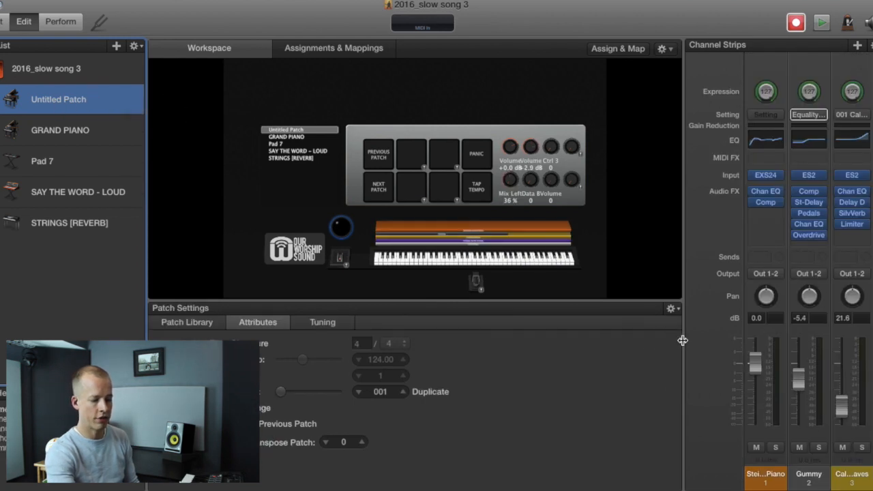
# Step: Widen the channel strips area and delete the four original patches, keeping only the combined patch
pyautogui.moveTo(671, 342); pyautogui.dragTo(610, 350)
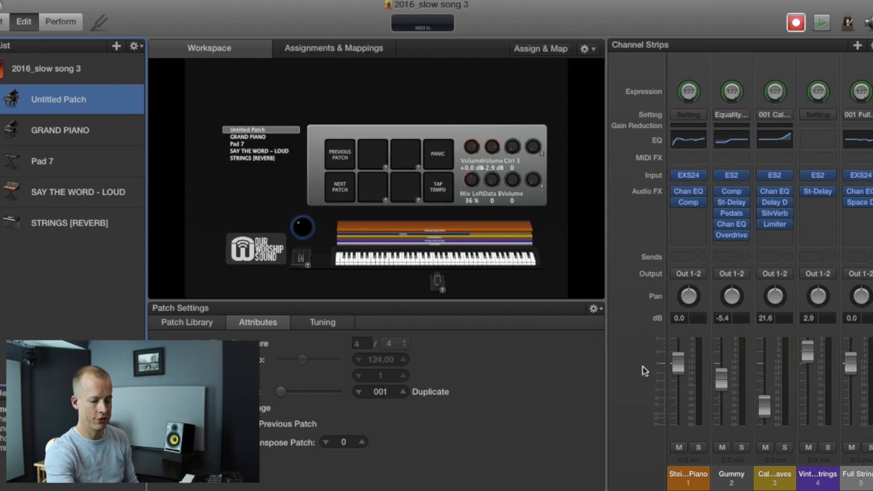
pyautogui.moveTo(113, 225); pyautogui.dragTo(64, 137)
pyautogui.press('Delete')
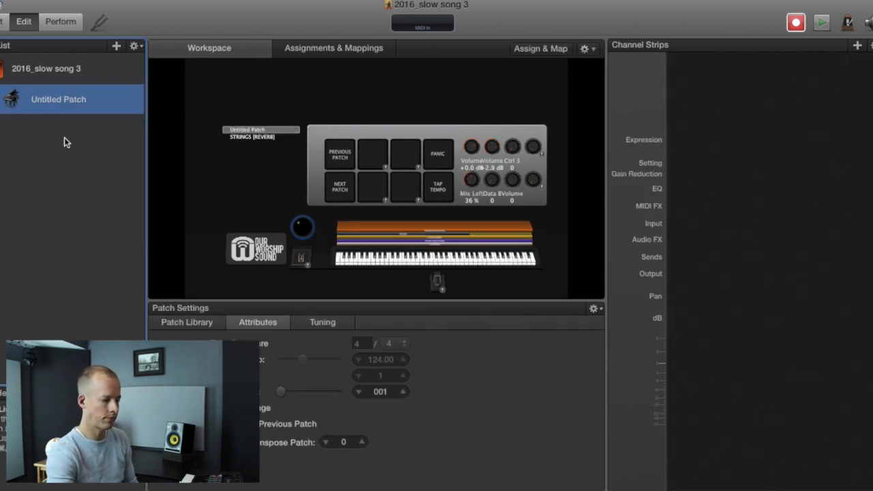
# Step: Rename the combined patch as Slow Song 3 and give it the orange synthesizer icon from the Keyboards category
pyautogui.doubleClick(51, 101)
pyautogui.write('Slow Song 3')
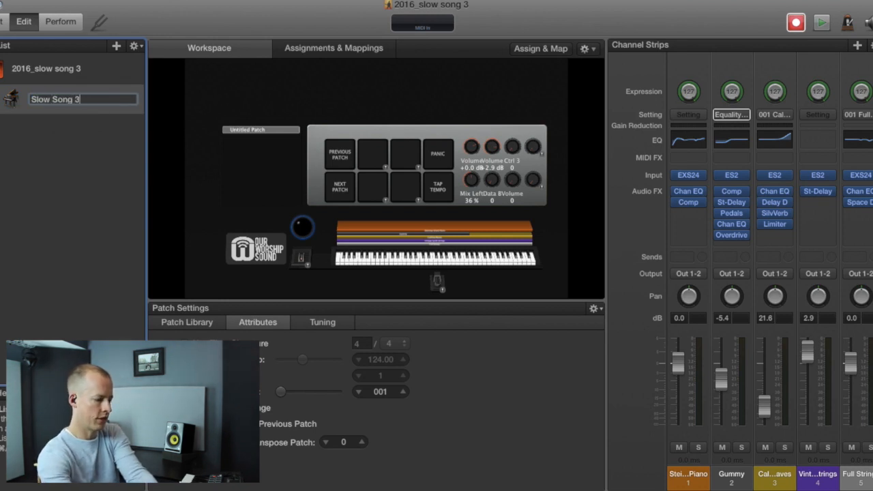
pyautogui.press('Return')
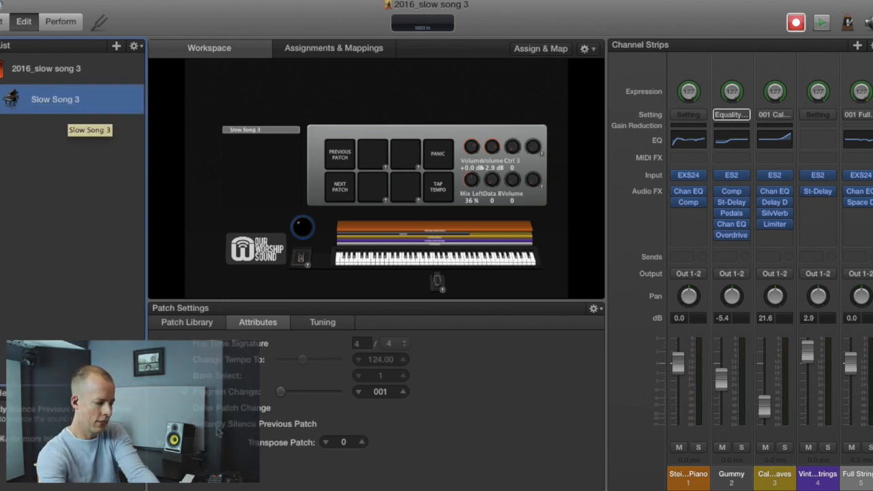
pyautogui.click(205, 459)
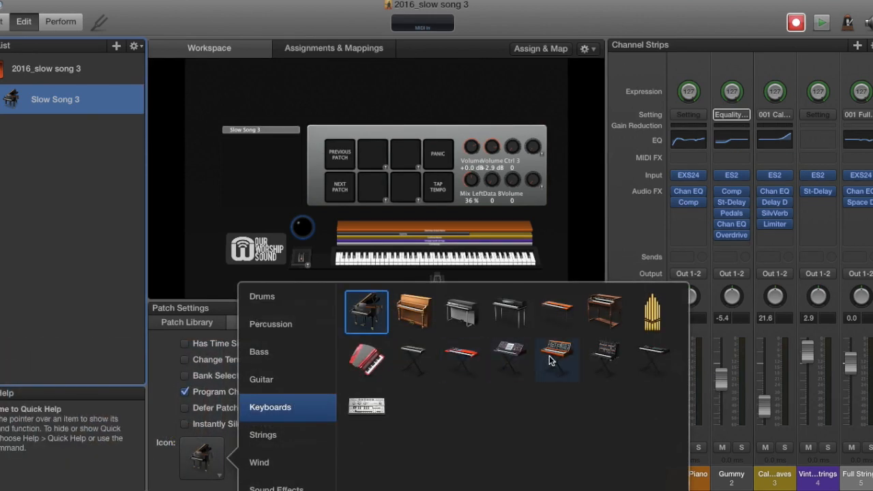
pyautogui.click(549, 355)
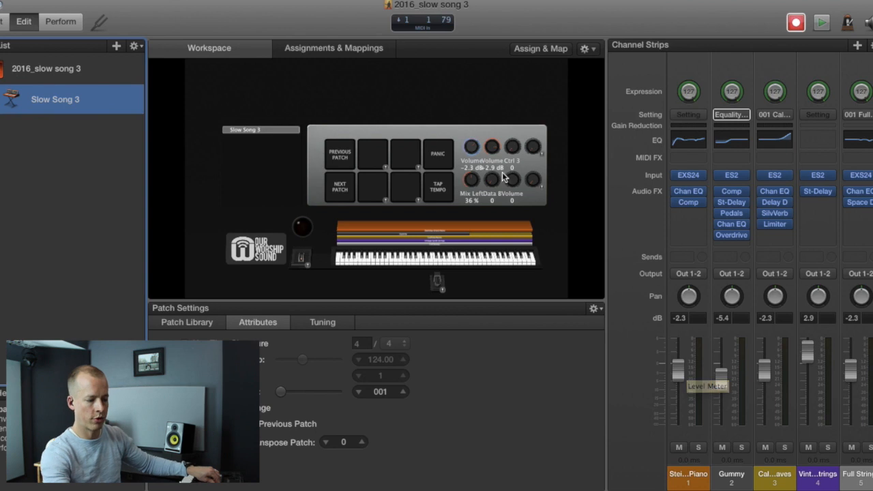
# Step: Remove all three Volume mappings from the first knob in the upper row of the workspace
pyautogui.click(687, 474)
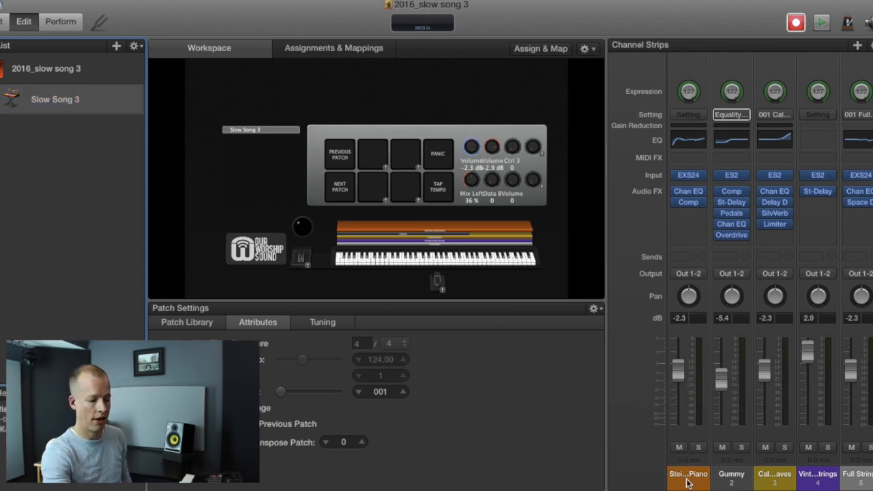
pyautogui.click(471, 148)
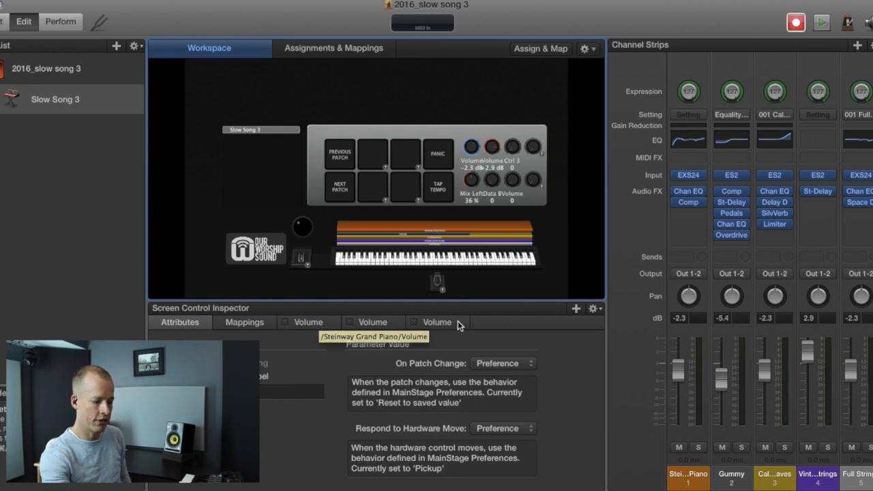
pyautogui.click(414, 322)
pyautogui.click(347, 322)
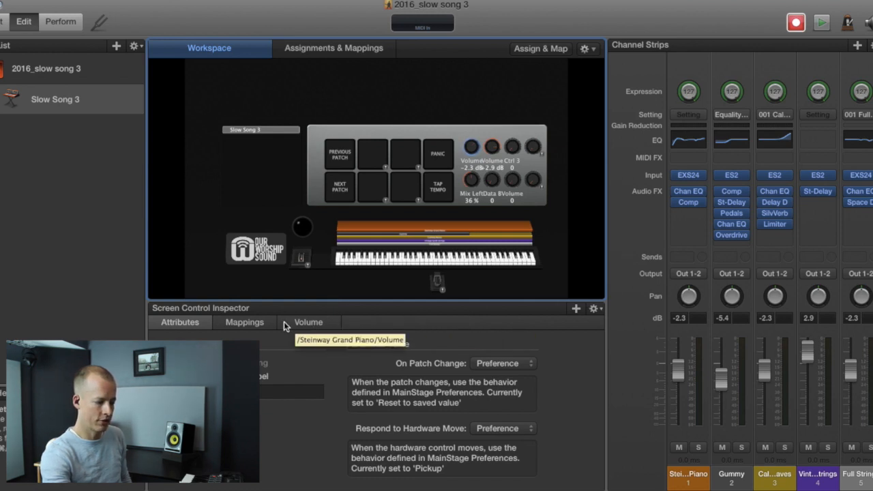
pyautogui.click(300, 323)
pyautogui.click(344, 336)
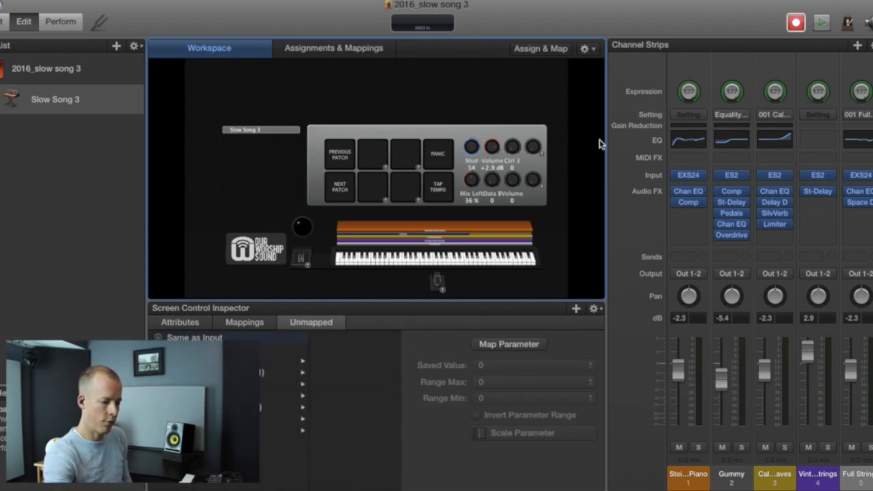
# Step: Map the first knob in the upper row to the Steinway piano channel's volume fader
pyautogui.click(500, 344)
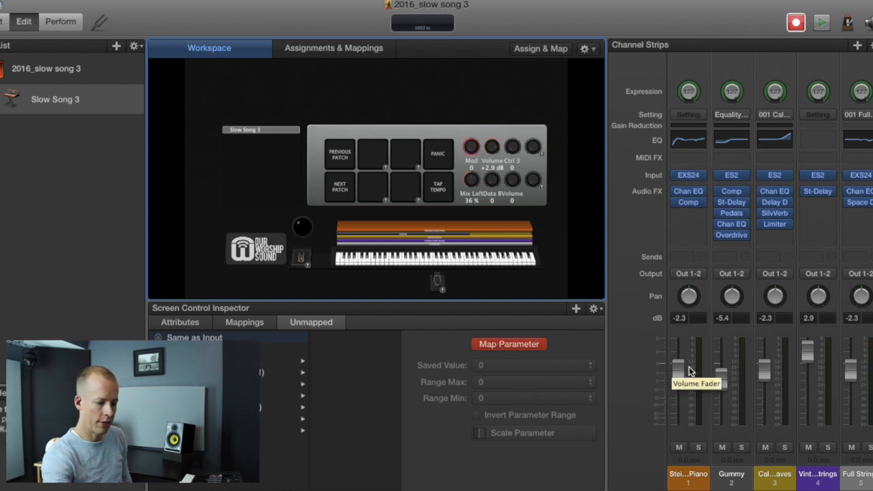
pyautogui.click(677, 372)
pyautogui.click(525, 346)
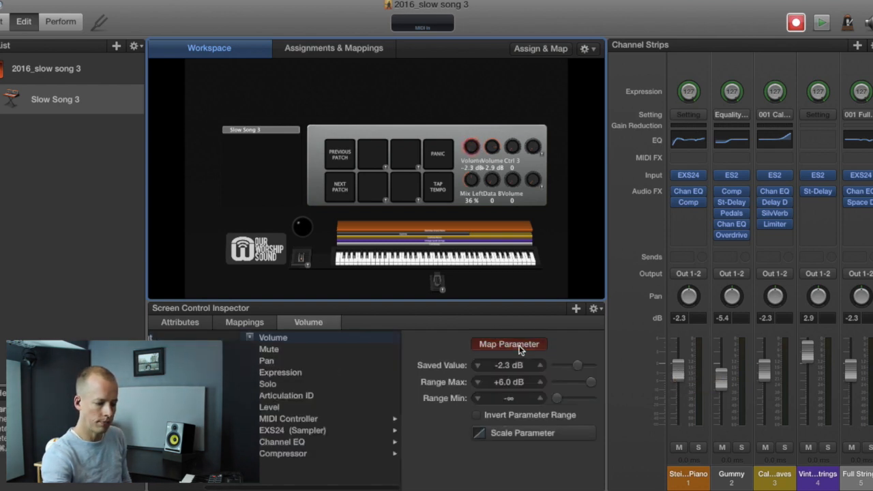
# Step: Lower the Calming Waves channel strip's volume to -10.2 dB
pyautogui.click(749, 482)
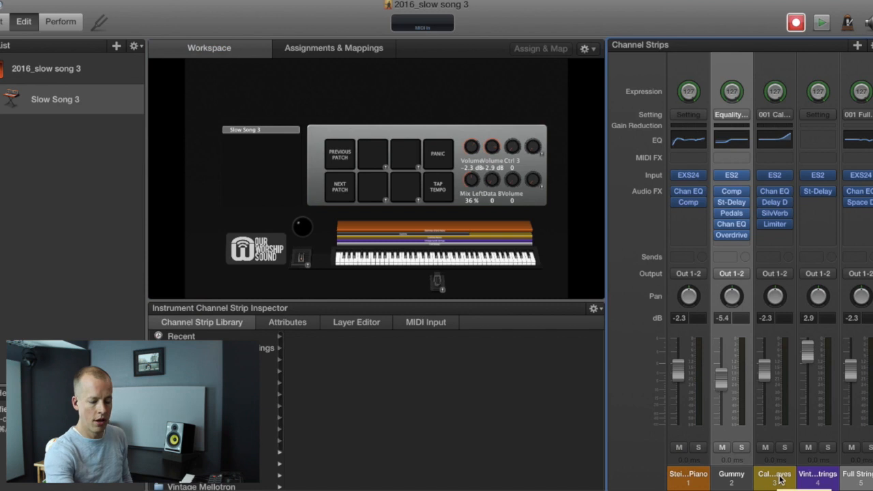
pyautogui.click(781, 479)
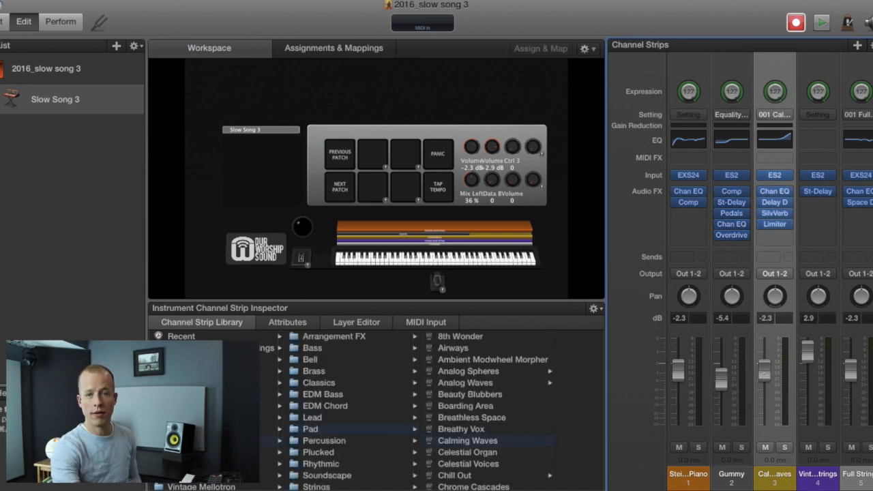
pyautogui.moveTo(765, 374); pyautogui.dragTo(761, 410)
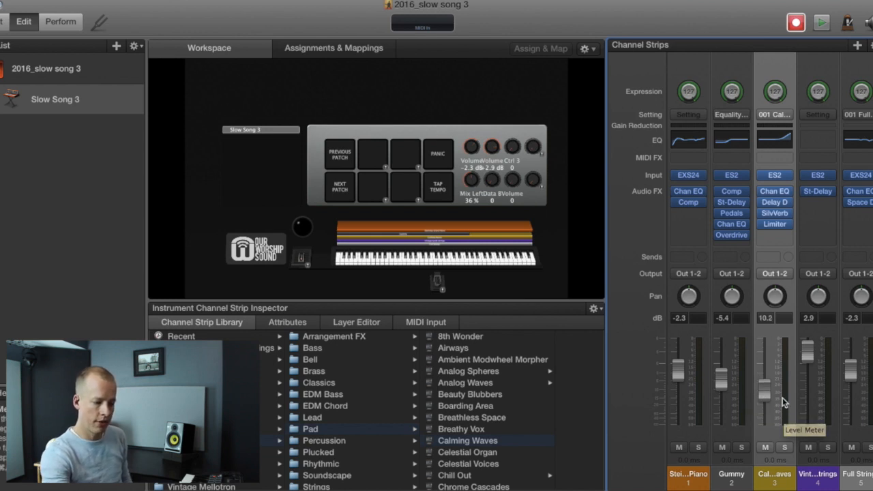
pyautogui.moveTo(765, 392); pyautogui.dragTo(764, 392)
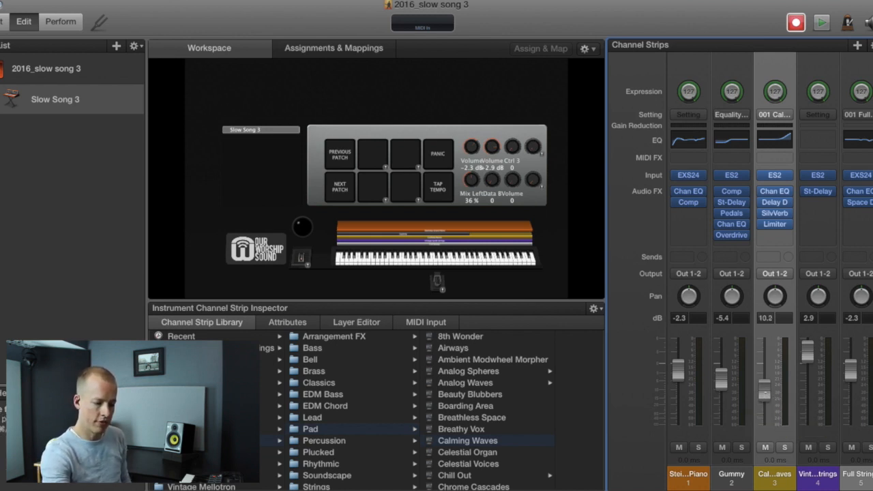
# Step: Map the second upper-row knob to the Gummy volume and add a second mapping for the Calming Waves volume
pyautogui.click(494, 147)
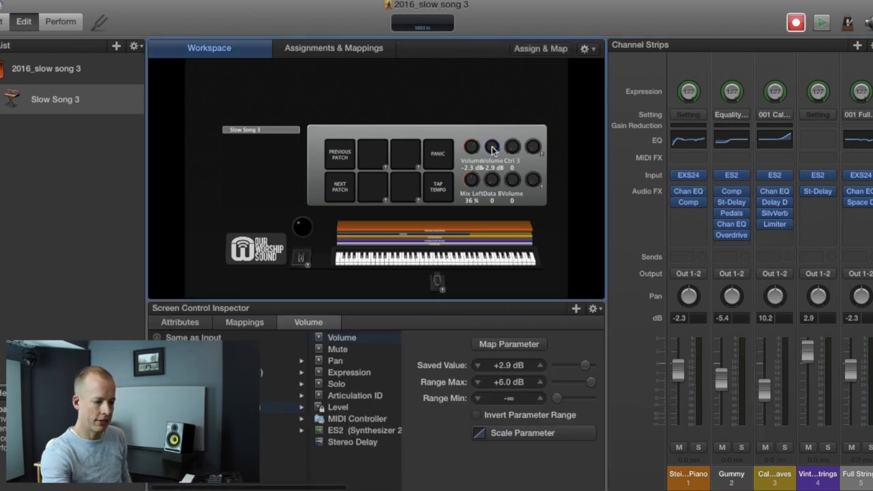
pyautogui.click(499, 344)
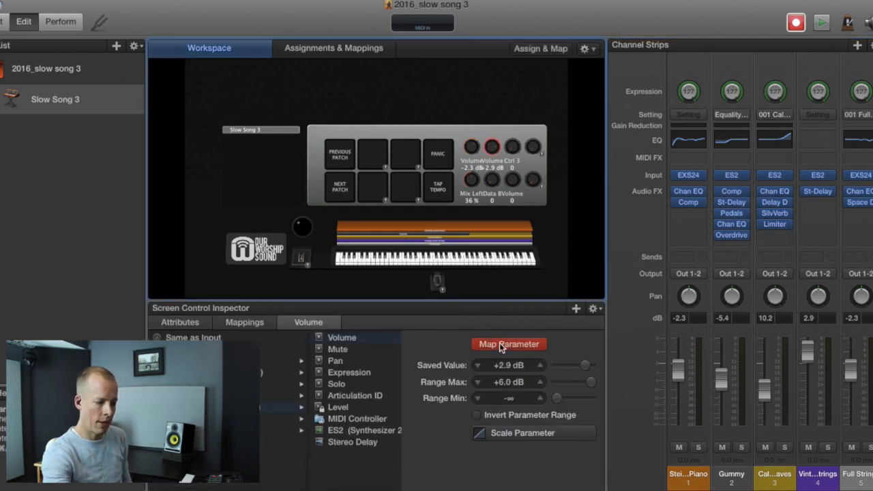
pyautogui.click(723, 381)
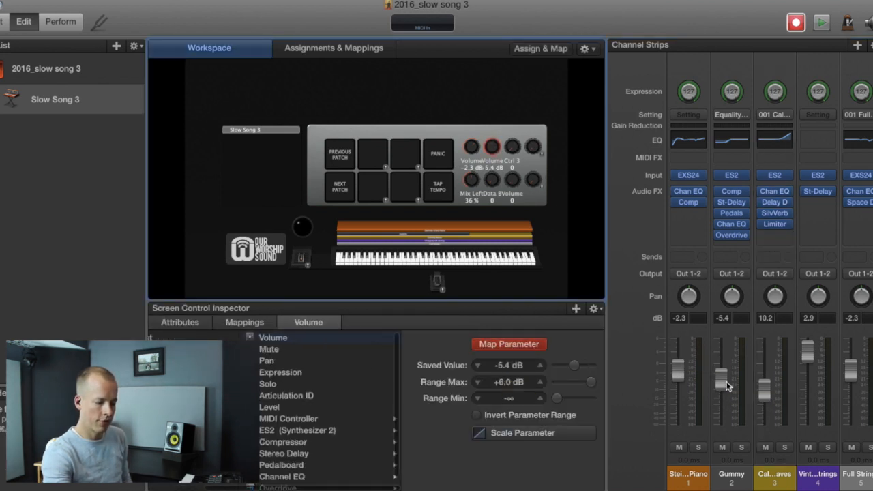
pyautogui.click(576, 308)
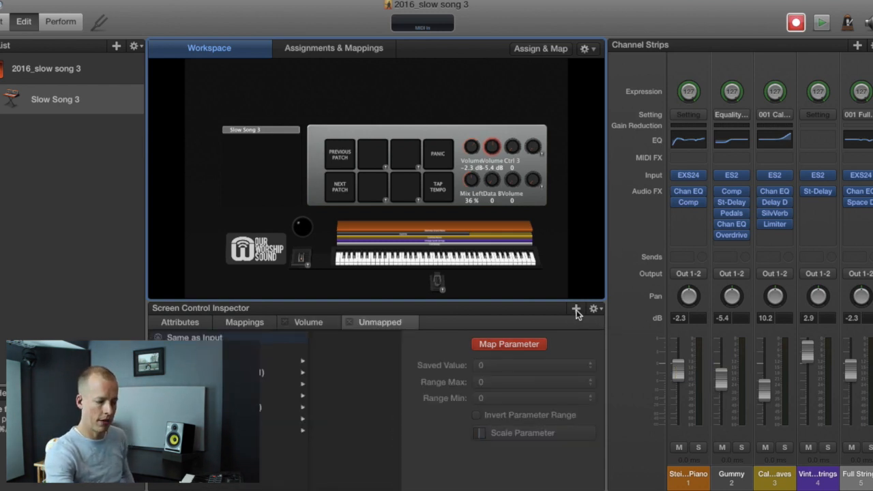
pyautogui.click(764, 397)
pyautogui.click(542, 344)
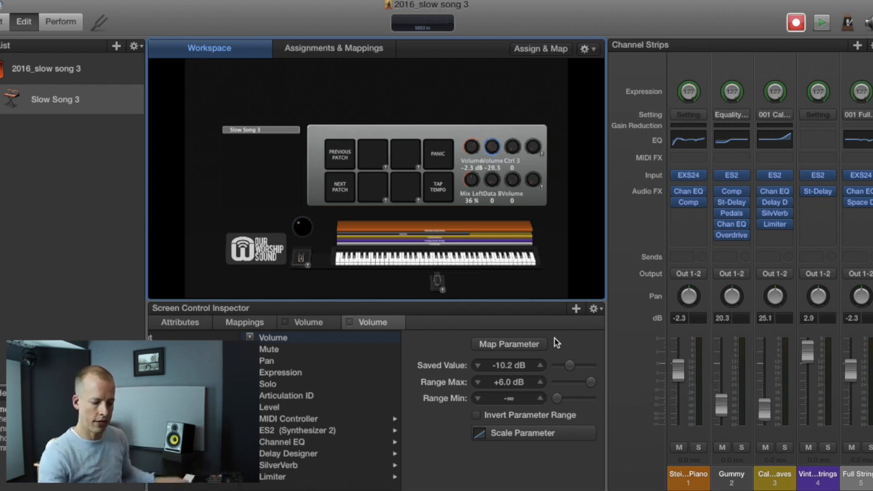
# Step: Map the third upper-row knob to the Vintage Synth Strings channel's volume fader
pyautogui.click(807, 483)
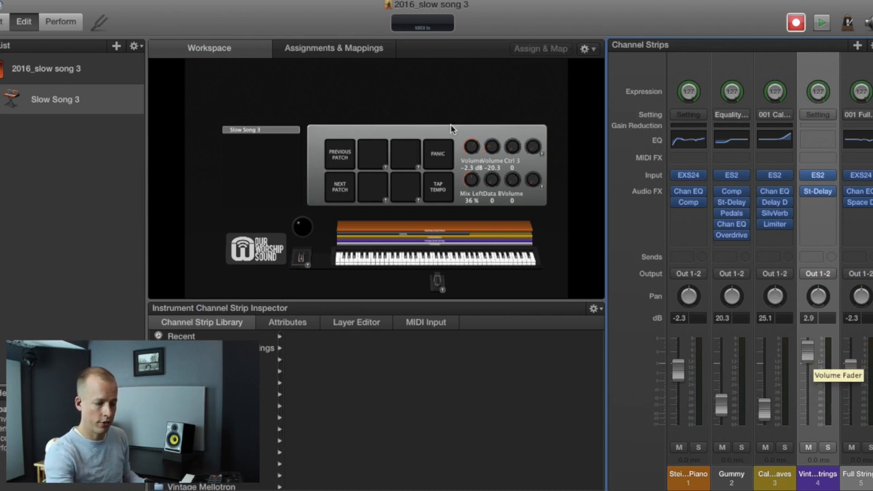
pyautogui.click(512, 148)
pyautogui.click(511, 348)
pyautogui.click(808, 353)
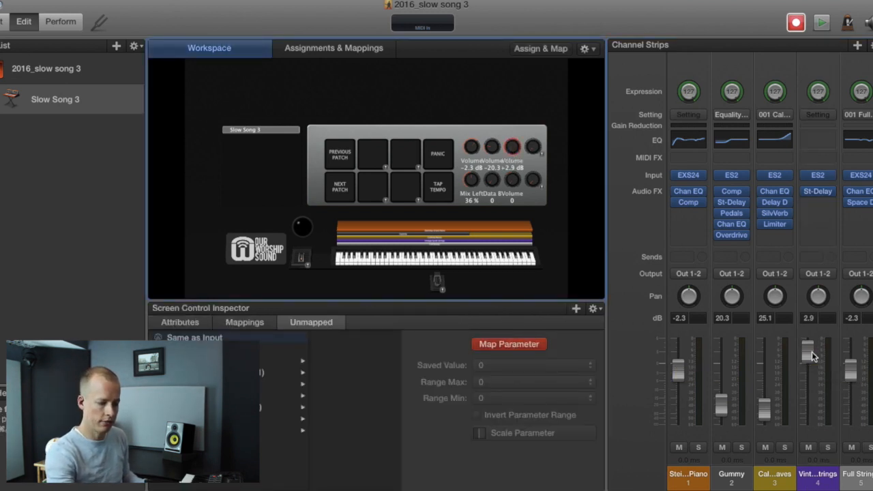
# Step: Map the fourth upper-row knob to the Full Strings channel's volume fader and finish mapping
pyautogui.click(533, 146)
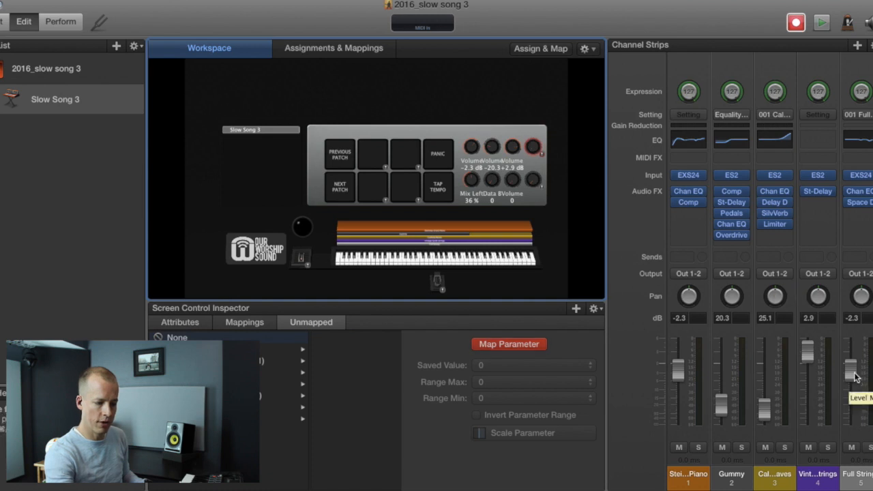
pyautogui.click(850, 368)
pyautogui.click(517, 345)
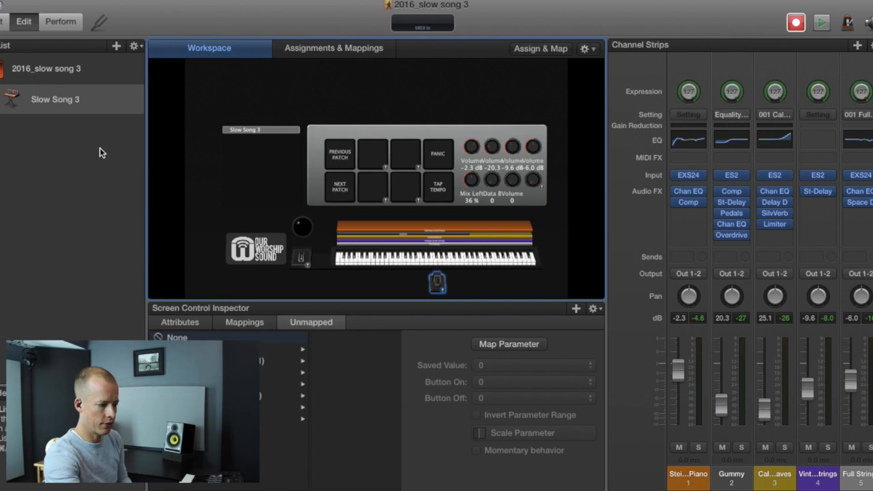
# Step: Rename the Slow Song 3 patch as Slow Song 3 LOUD
pyautogui.doubleClick(52, 102)
pyautogui.press('Right')
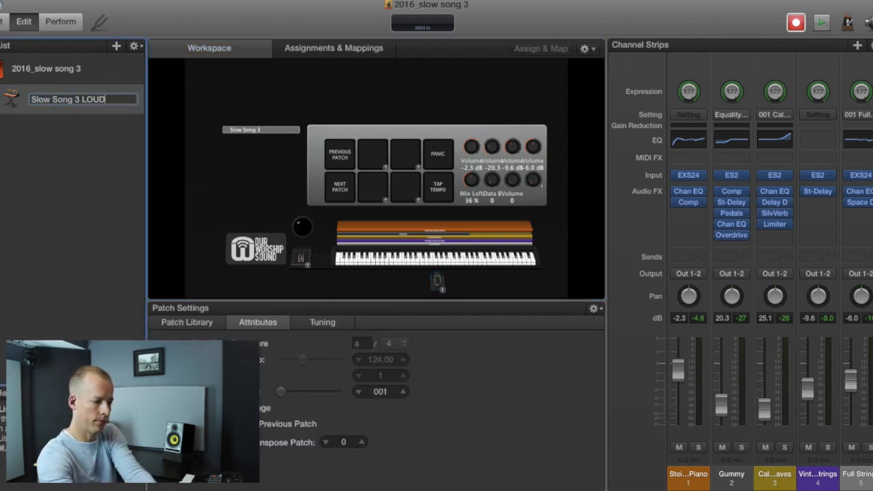
pyautogui.press('Return')
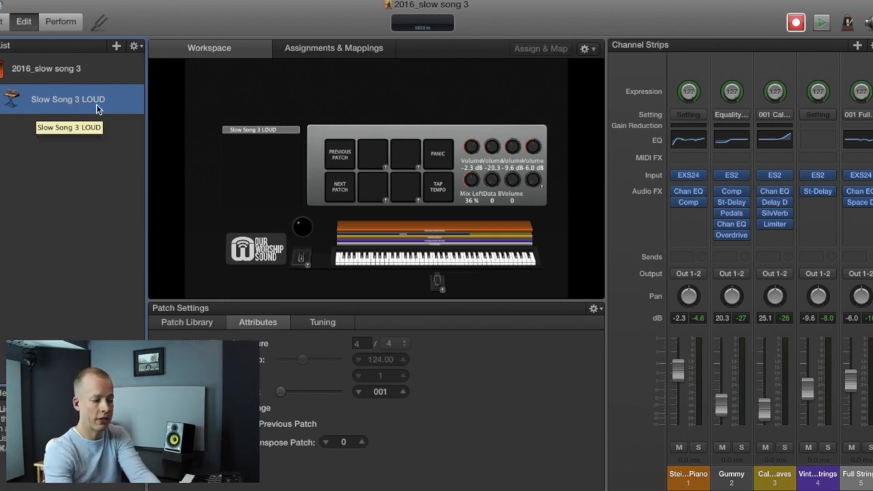
# Step: Duplicate the Slow Song 3 LOUD patch and rename the first of the two as Slow Song 3 MEDIUM
pyautogui.click(107, 1)
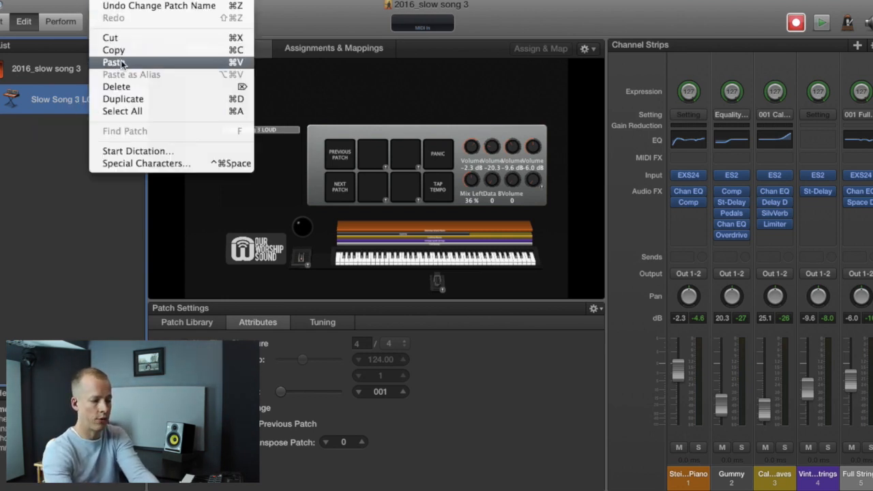
pyautogui.click(222, 101)
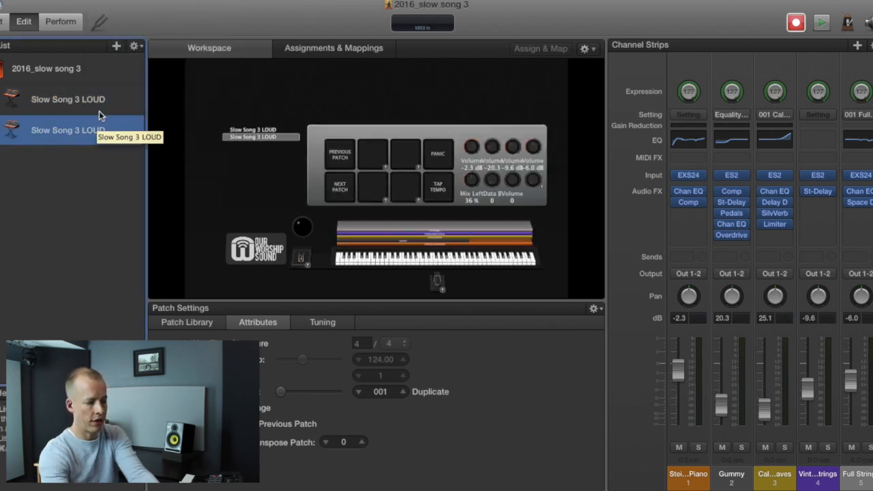
pyautogui.doubleClick(96, 109)
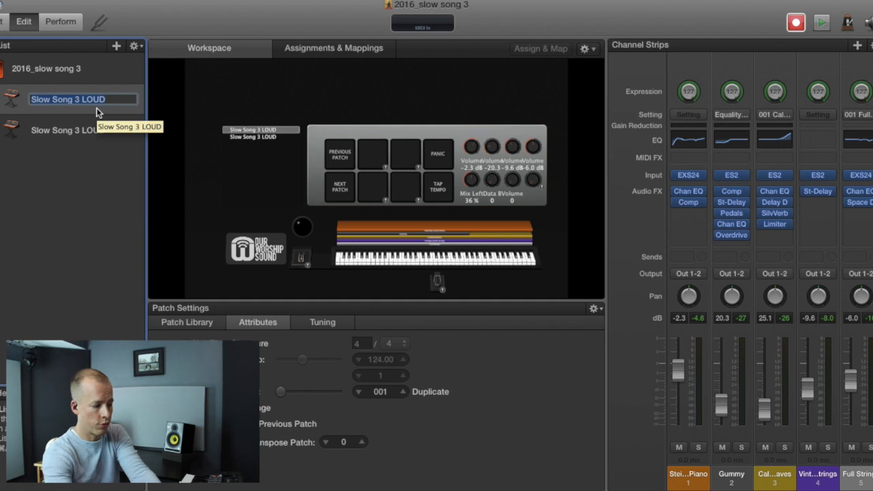
pyautogui.press('Right')
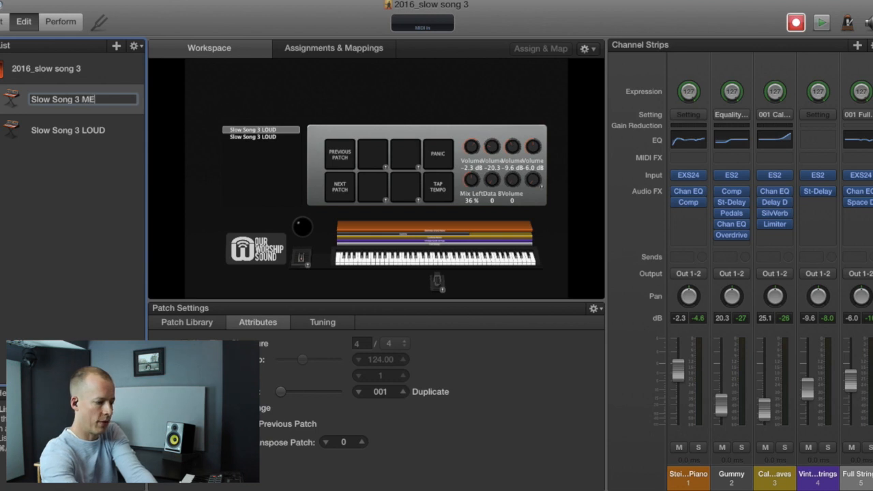
pyautogui.press('Return')
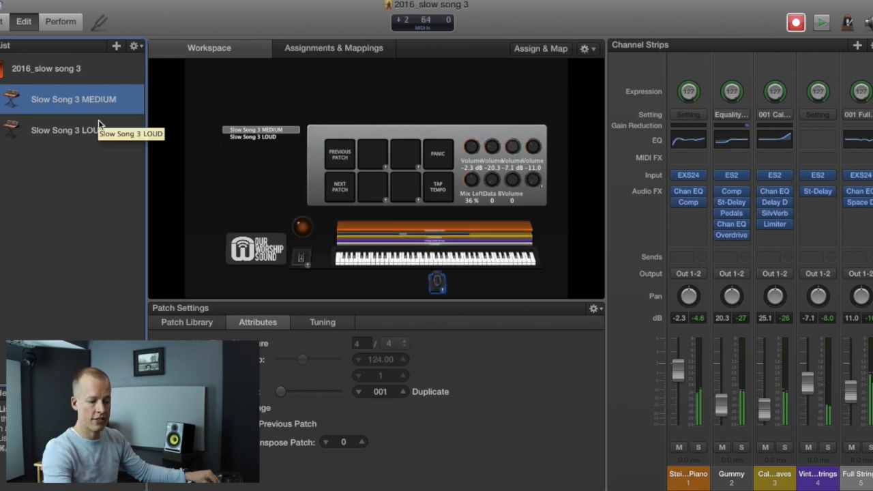
# Step: Solo Vintage Synth Strings, lower the Cutoff macro slightly in its ES2 instrument, and end the solo
pyautogui.click(827, 448)
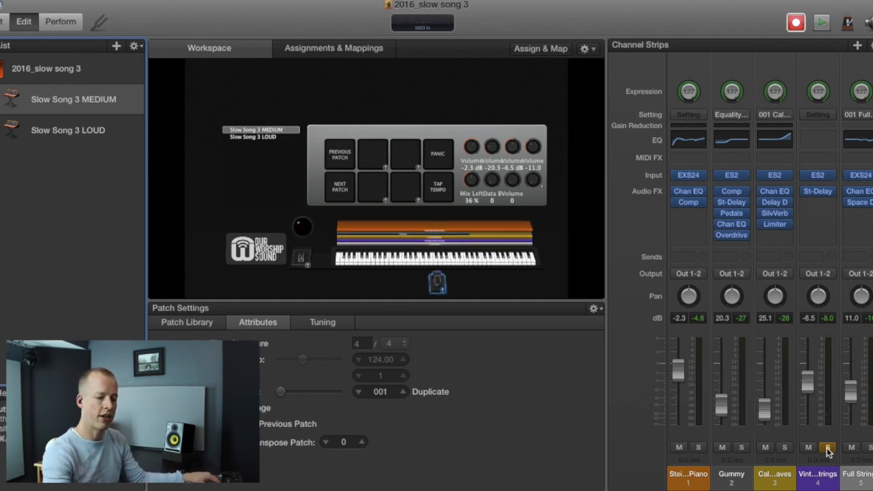
pyautogui.click(820, 176)
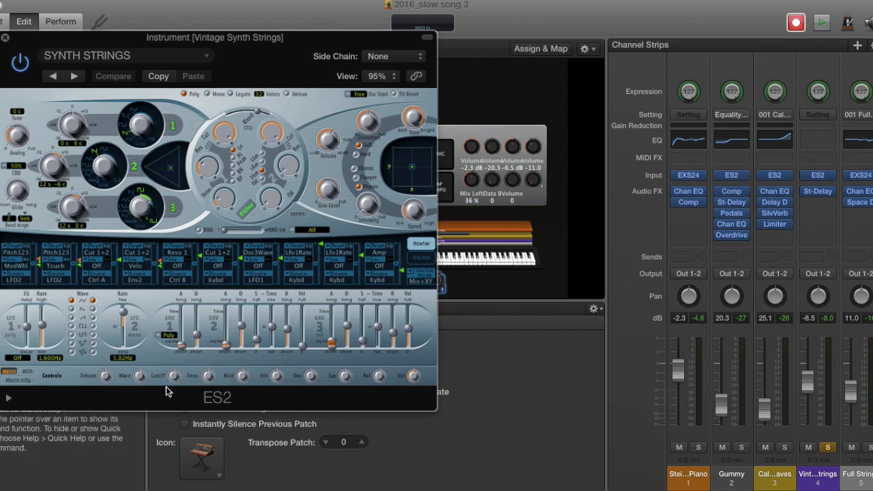
pyautogui.moveTo(175, 379); pyautogui.dragTo(175, 388)
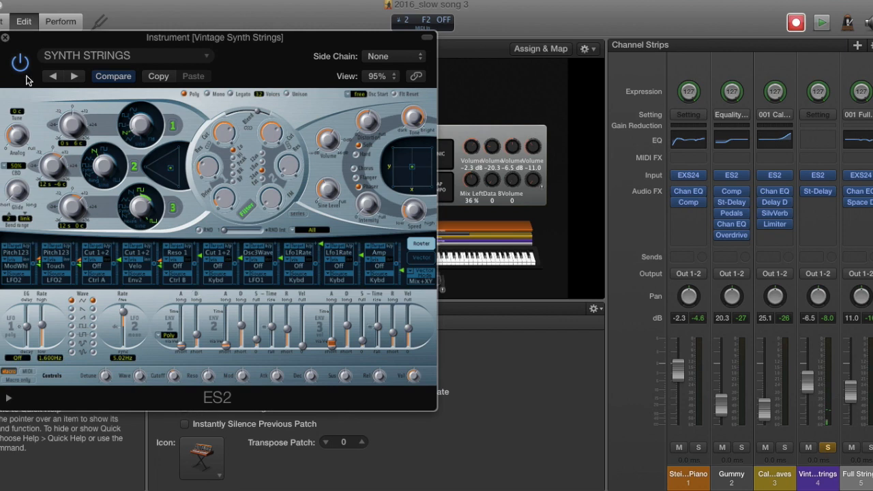
pyautogui.click(6, 39)
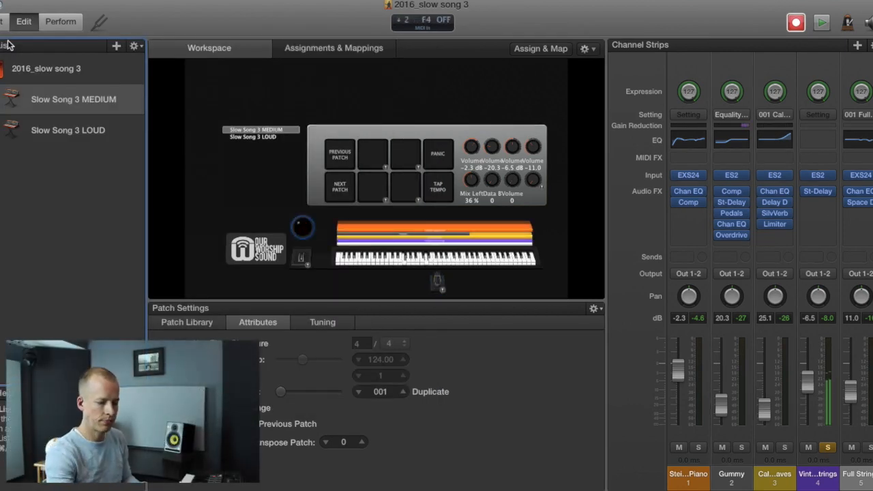
pyautogui.click(828, 448)
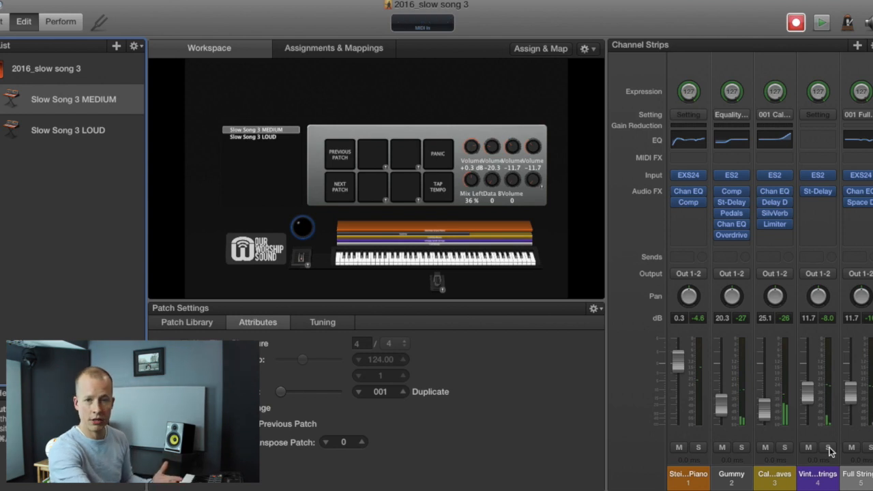
# Step: Save the concert and raise the piano volume in the Slow Song 3 LOUD patch to 1.4 dB
pyautogui.press('super+s')
pyautogui.click(101, 131)
pyautogui.moveTo(677, 368); pyautogui.dragTo(677, 350)
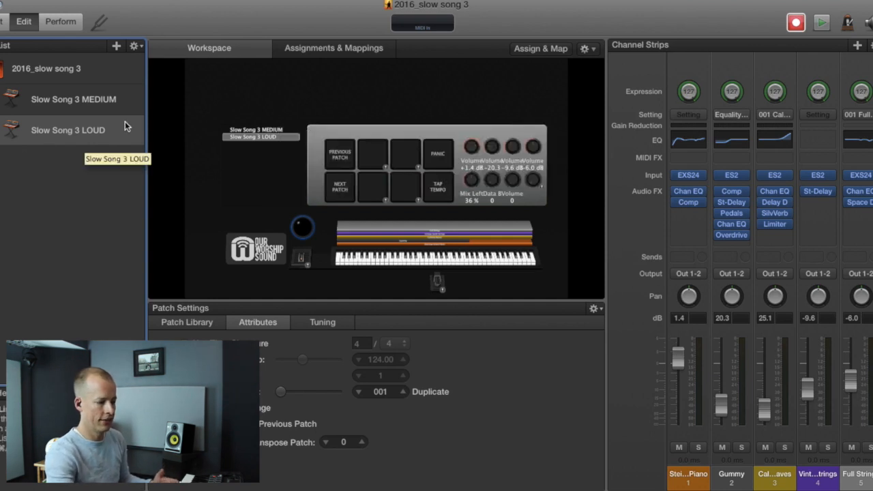
# Step: Duplicate the Slow Song 3 MEDIUM patch and rename the first of the two as Slow Song 3 SOFT
pyautogui.click(109, 104)
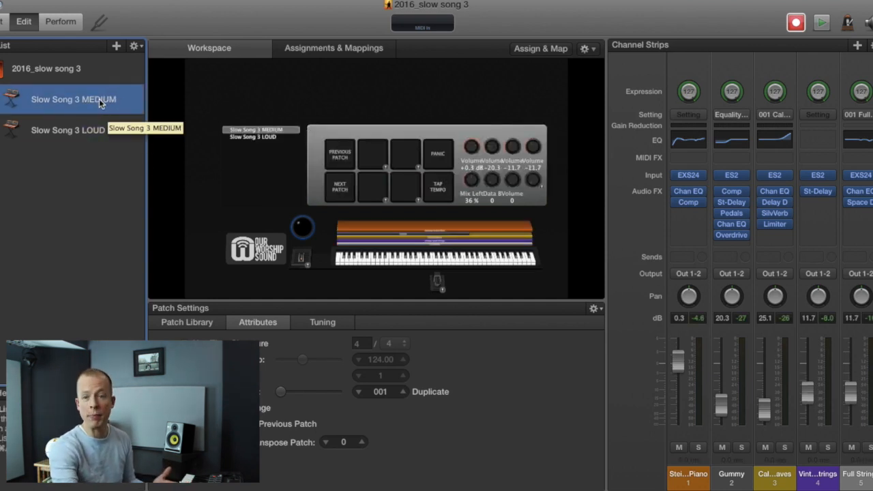
pyautogui.press('super+d')
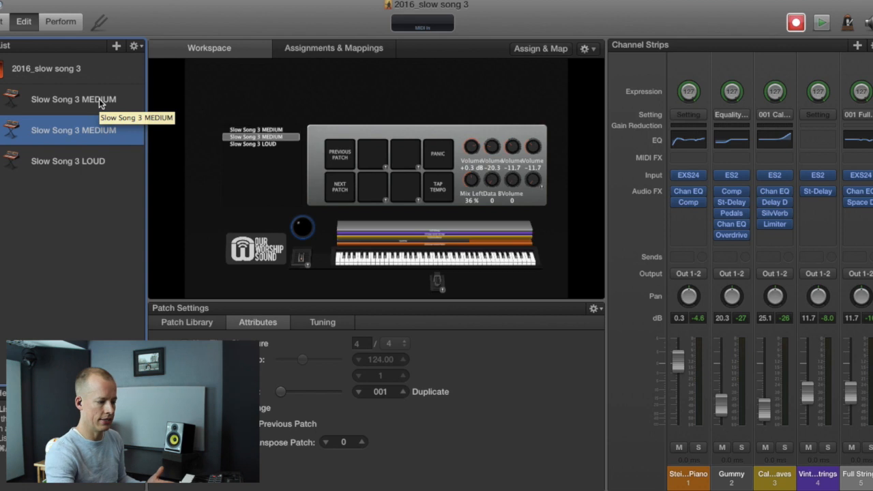
pyautogui.click(99, 109)
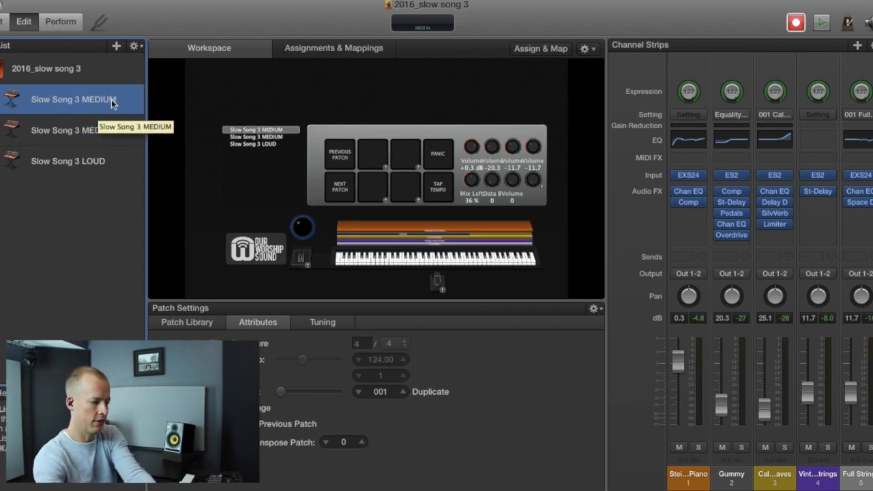
pyautogui.doubleClick(113, 101)
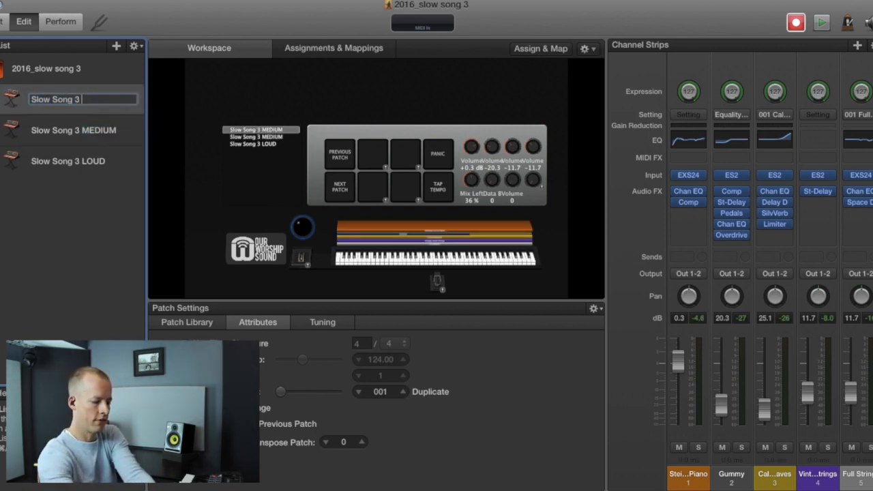
pyautogui.press('Return')
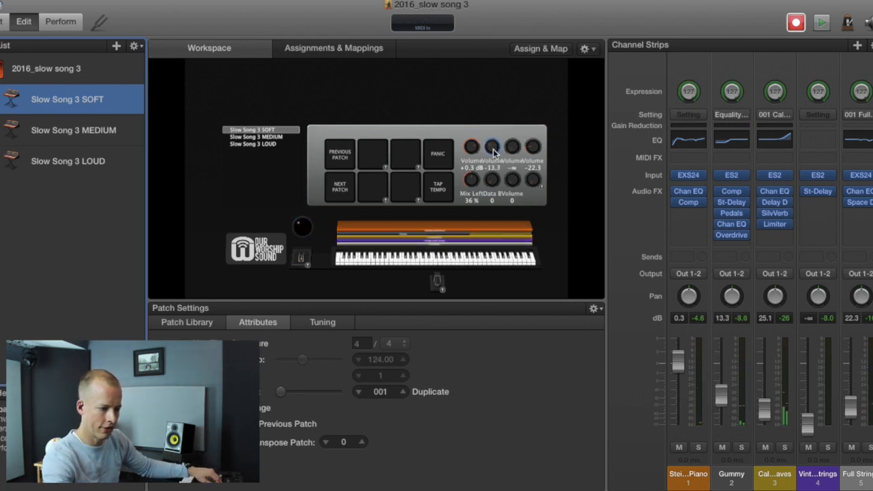
# Step: Select the pad volume knob of the Slow Song 3 SOFT patch and save the concert
pyautogui.click(492, 148)
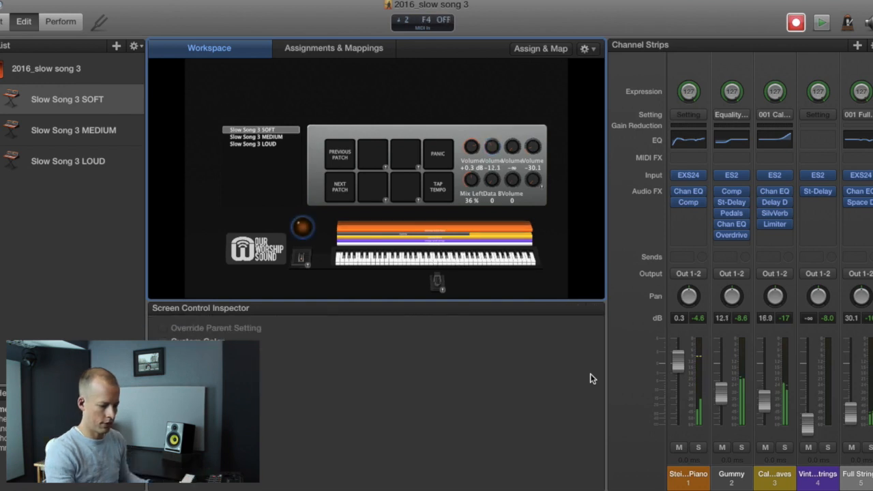
pyautogui.press('super+s')
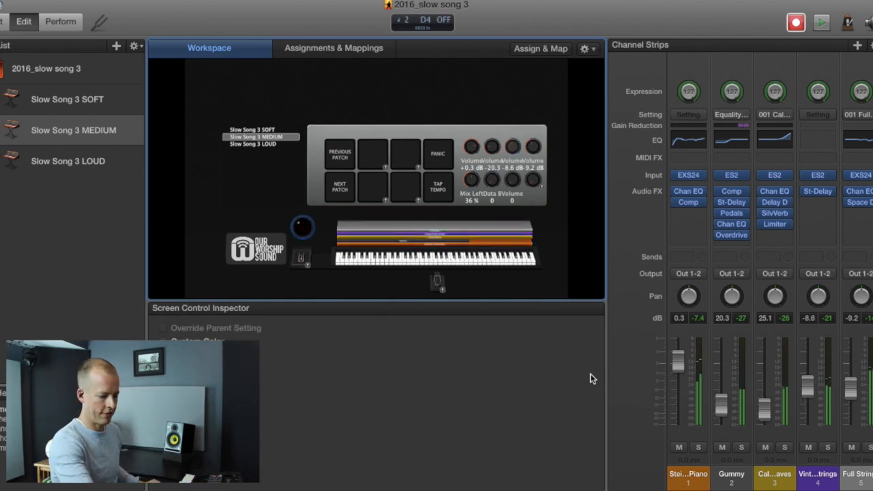
# Step: Save the concert and group the Slow Song 3 SOFT, MEDIUM and LOUD patches into a new set
pyautogui.press('super+s')
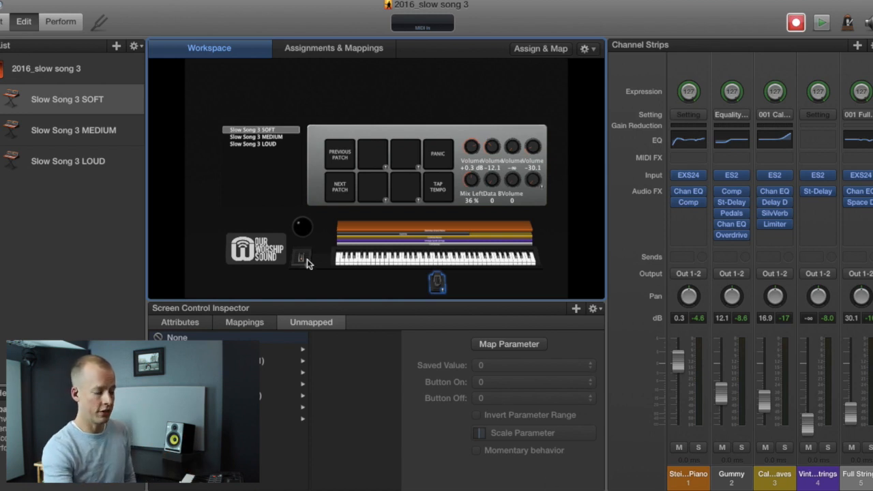
pyautogui.moveTo(73, 189); pyautogui.dragTo(56, 101)
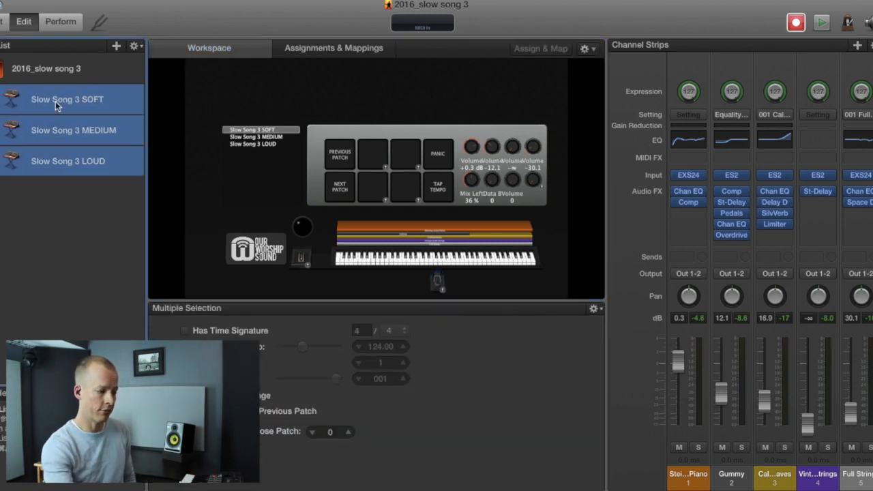
pyautogui.click(134, 46)
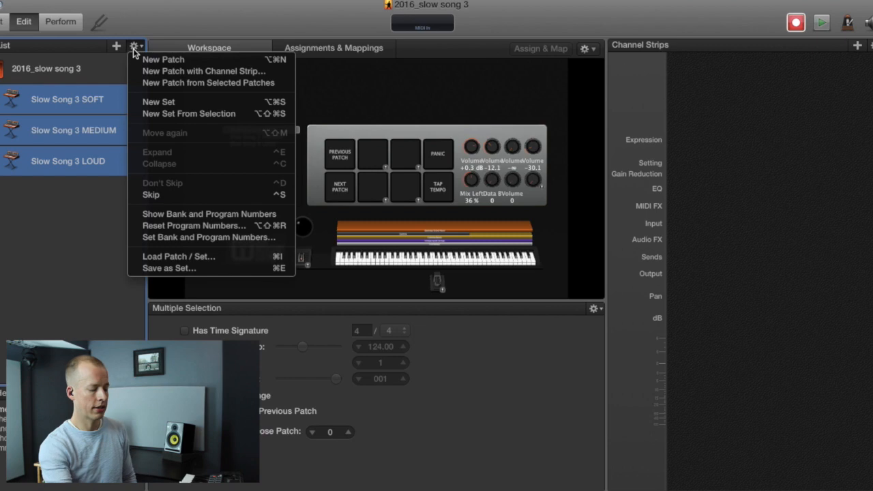
pyautogui.click(158, 113)
# Step: Rename the new set containing the three patches as Slow Song 3
pyautogui.click(69, 98)
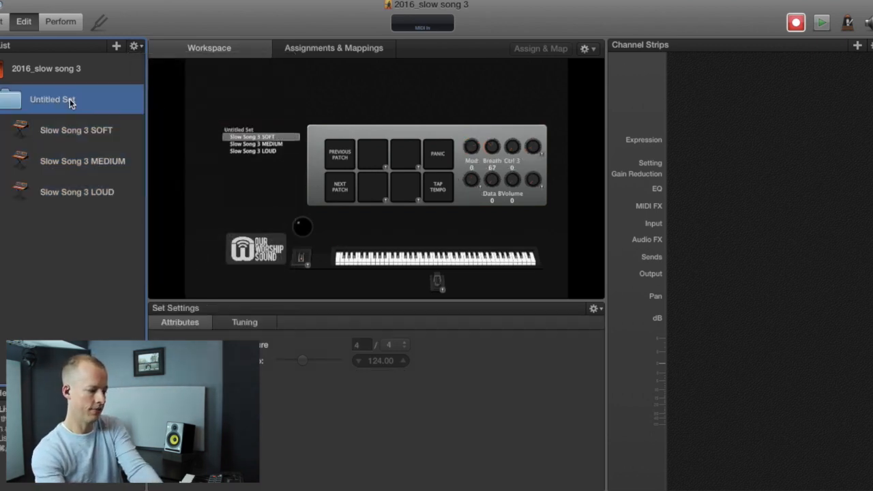
pyautogui.doubleClick(70, 98)
pyautogui.write('Song')
pyautogui.press('BackSpace')
pyautogui.press('BackSpace')
pyautogui.press('BackSpace')
pyautogui.write('low Song 3')
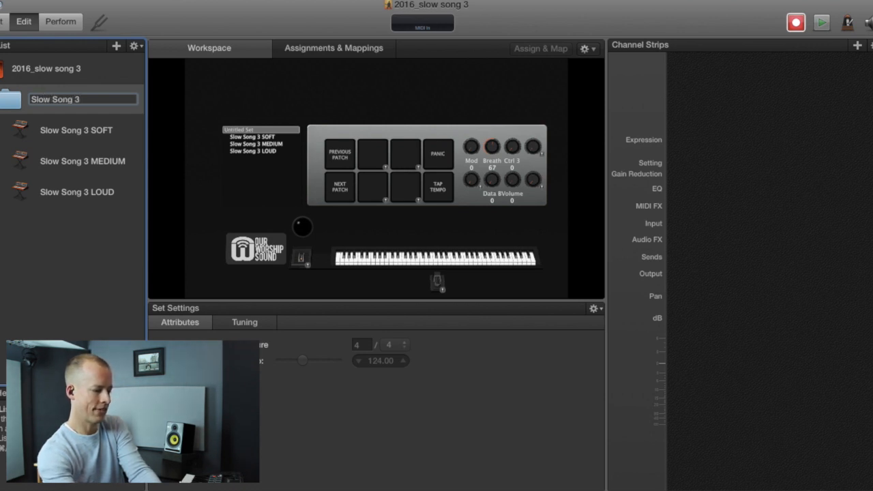
pyautogui.press('Return')
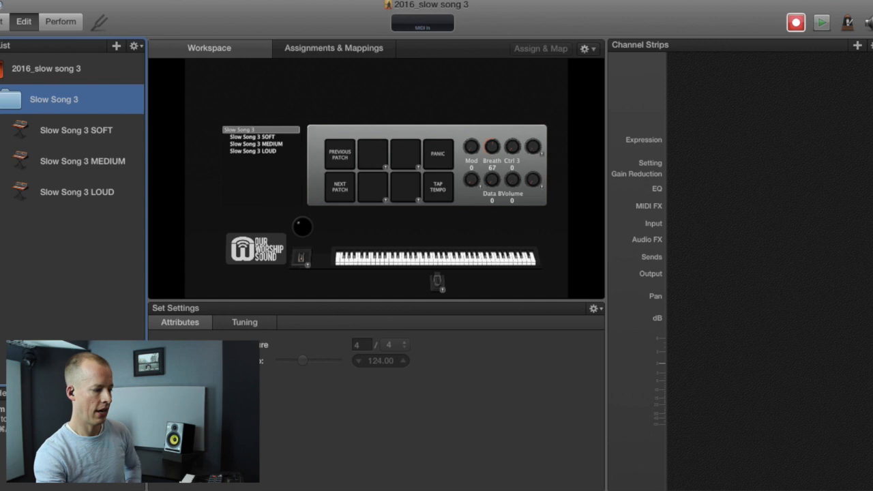
# Step: Export the Slow Song 3 set to the CORE_SOUNDS folder under the name Slow Song 3test
pyautogui.click(137, 47)
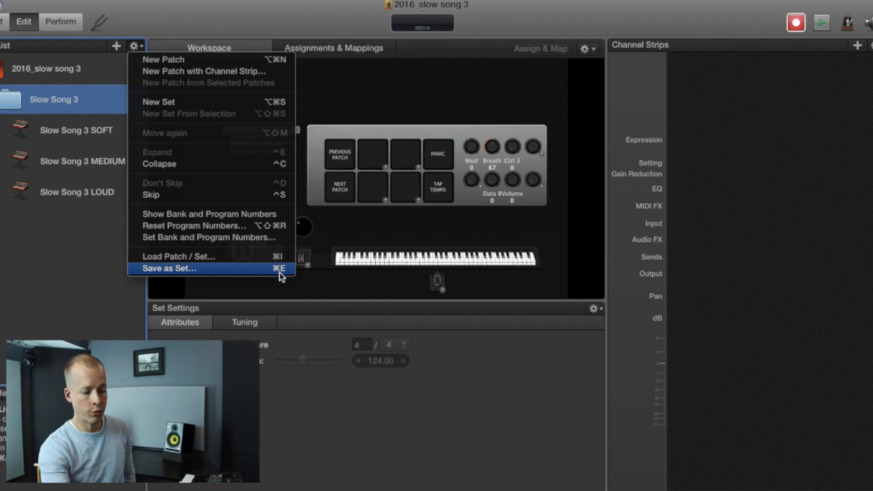
pyautogui.click(56, 285)
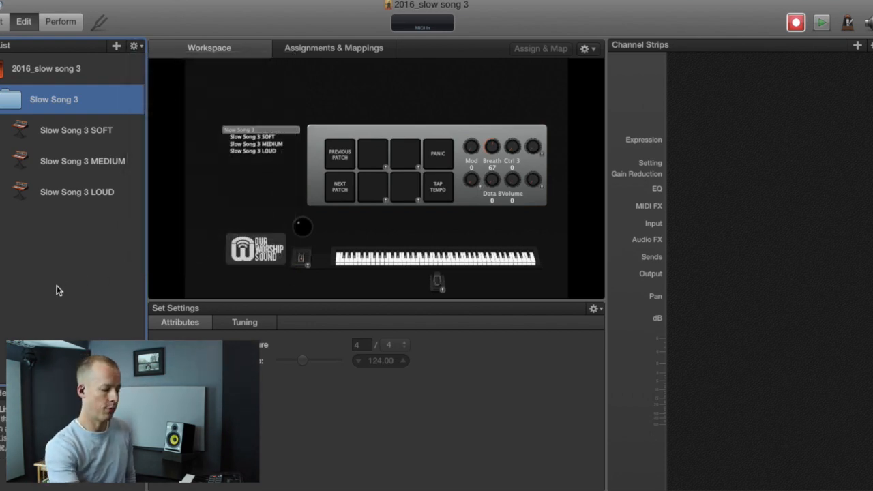
pyautogui.press('super+e')
pyautogui.press('Right')
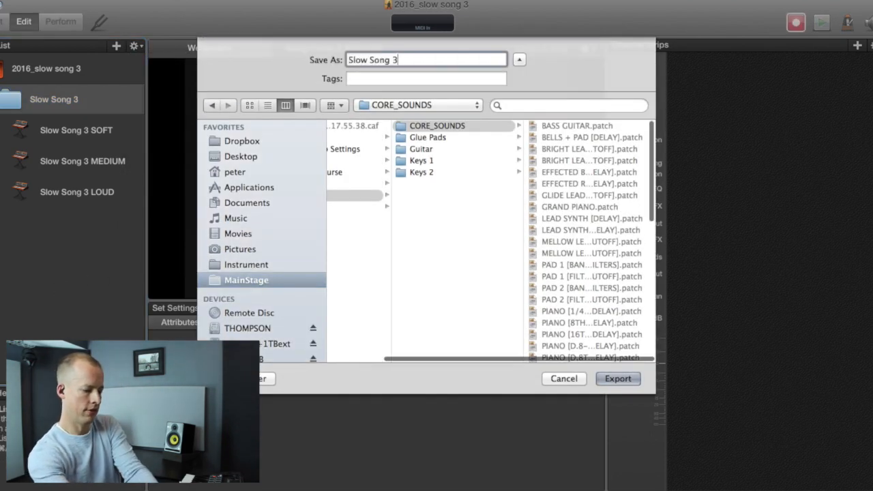
pyautogui.write('test')
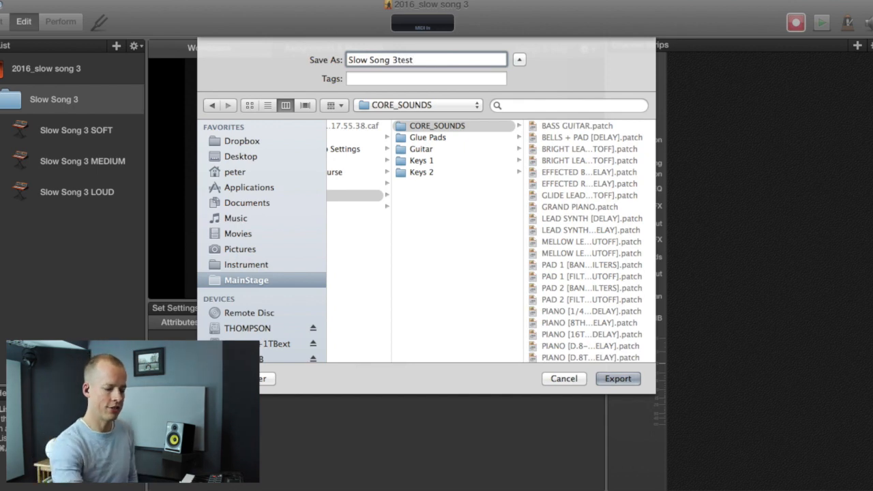
pyautogui.press('Return')
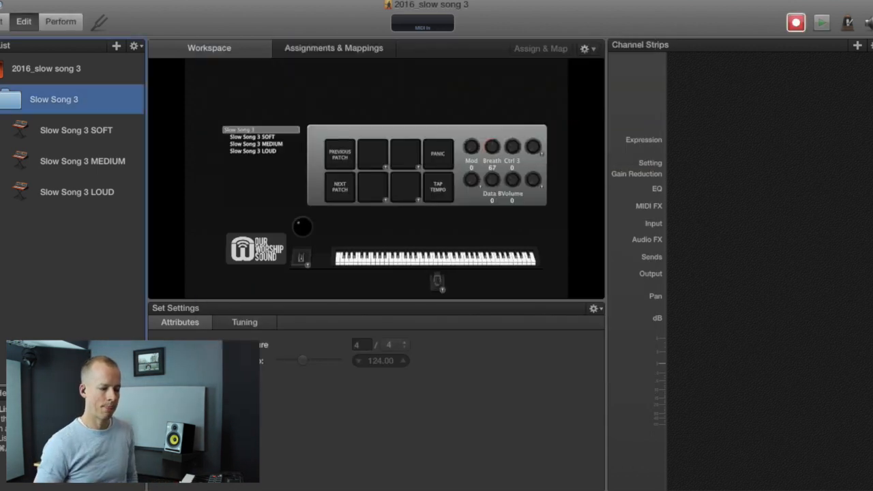